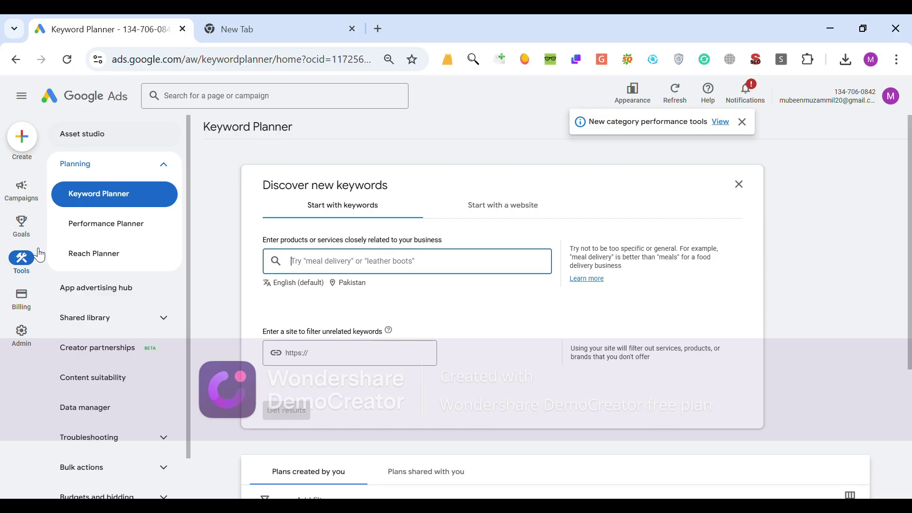
# Step: Start discovering new keywords in Keyword Planner and enter "coffee shops" as the product or service
pyautogui.click(30, 264)
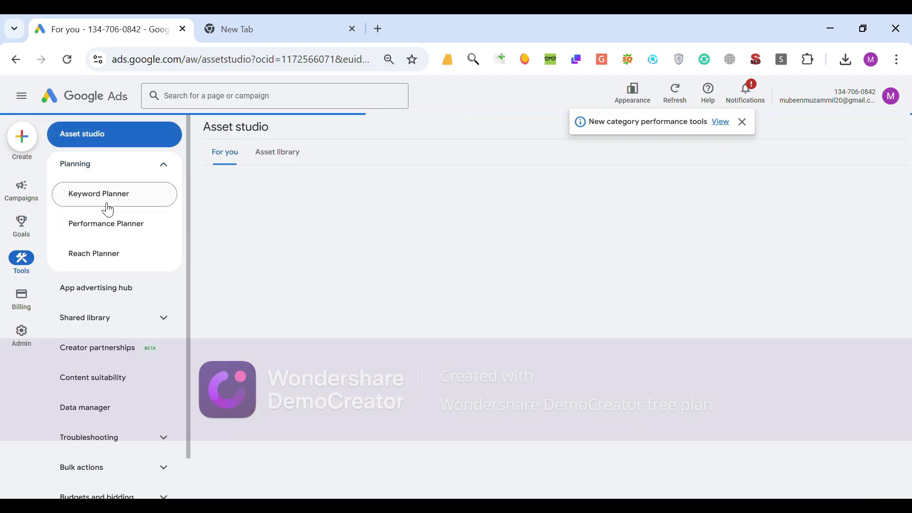
pyautogui.click(109, 207)
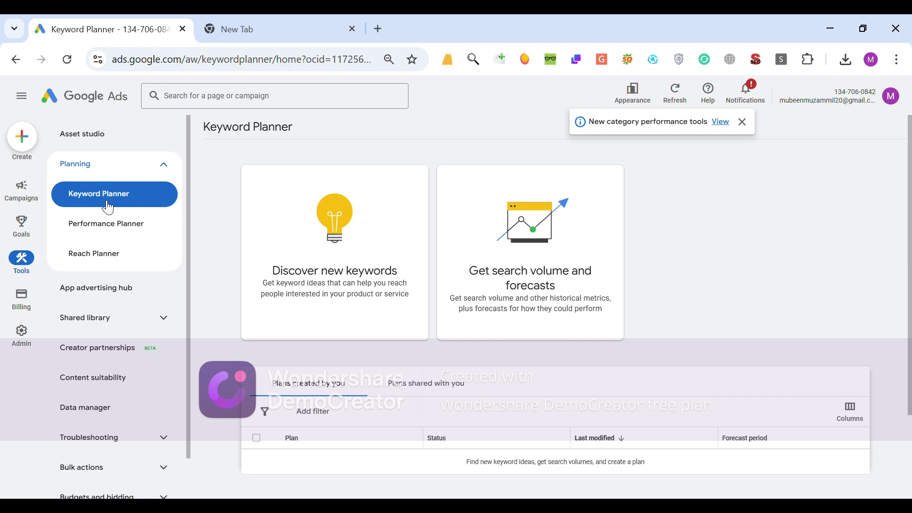
pyautogui.click(337, 279)
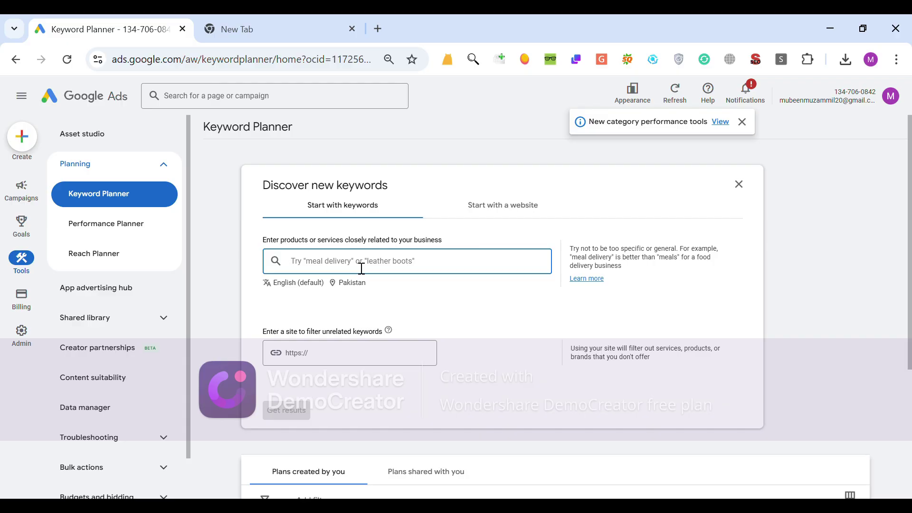
pyautogui.write('c')
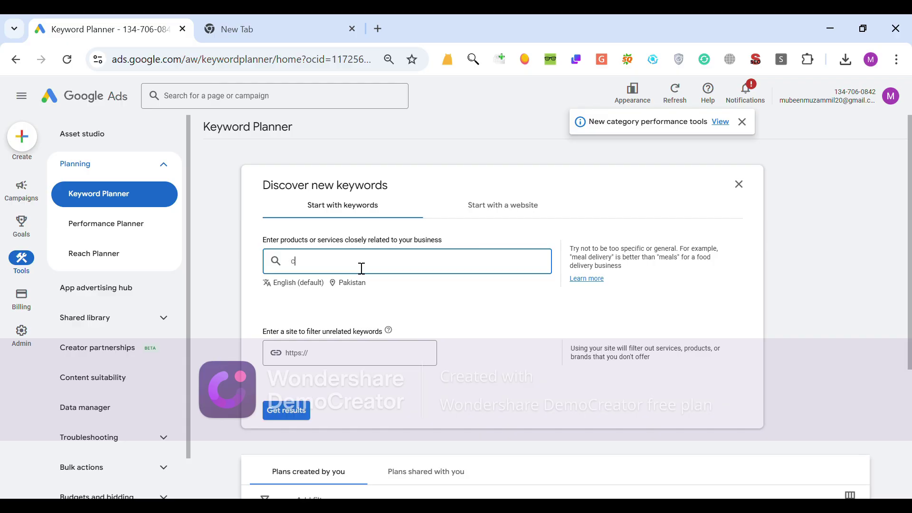
pyautogui.write('offee shops')
# Step: Replace Pakistan with United States as the target location and get the keyword results
pyautogui.click(352, 284)
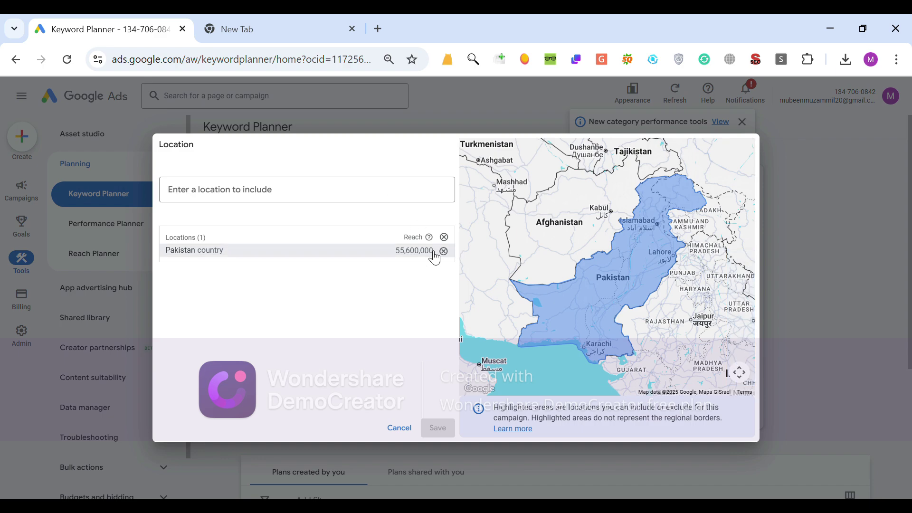
pyautogui.click(363, 194)
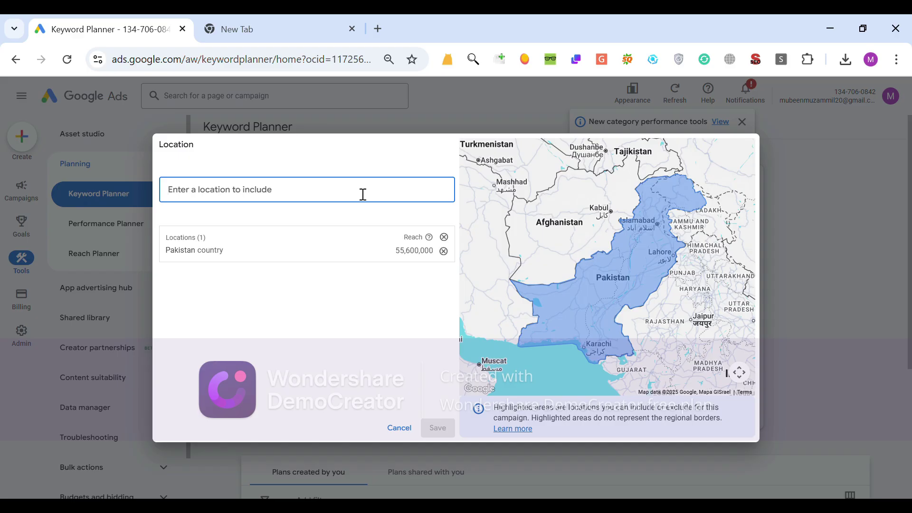
pyautogui.write('united')
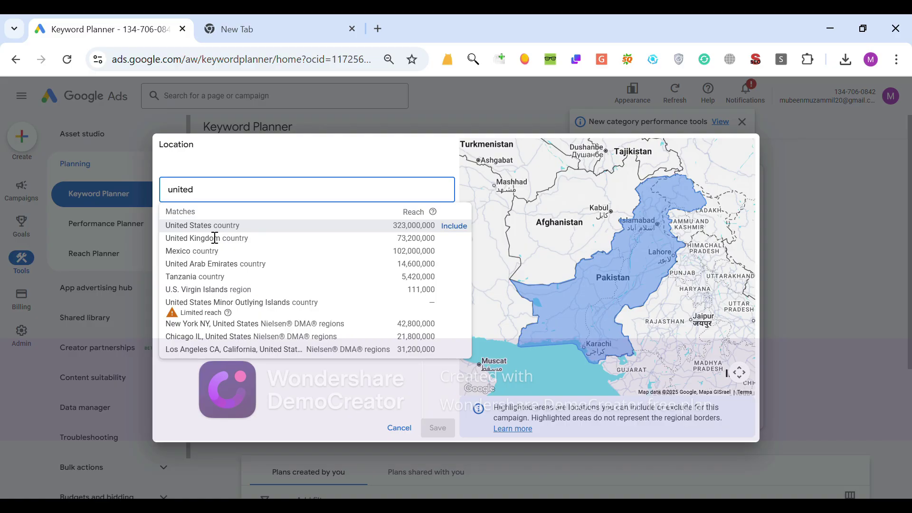
pyautogui.press('Return')
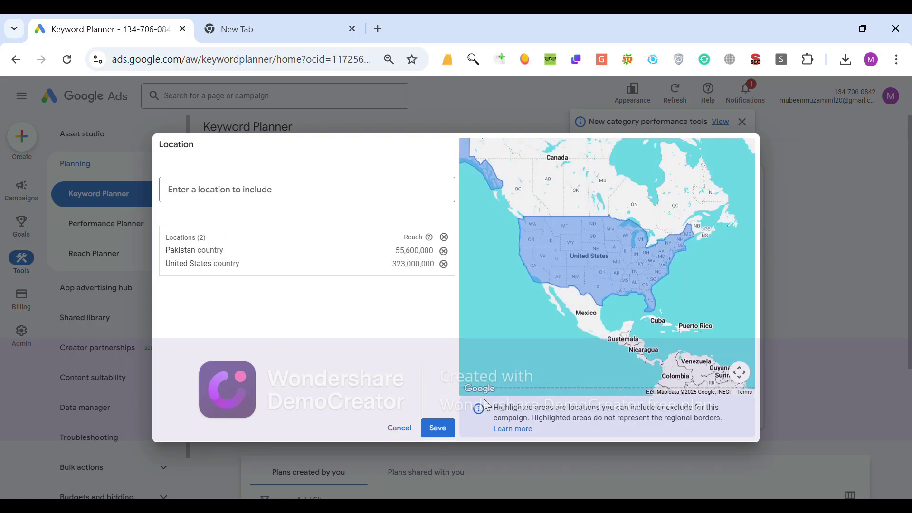
pyautogui.click(444, 251)
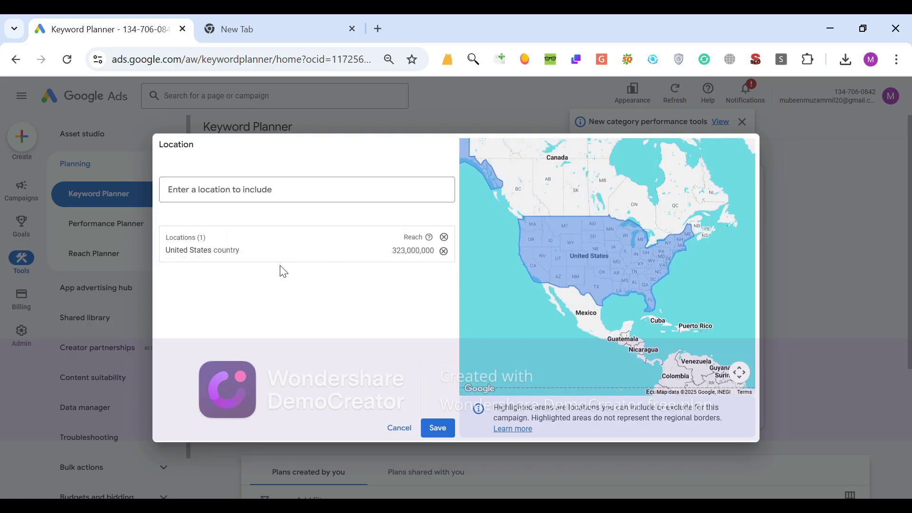
pyautogui.click(440, 429)
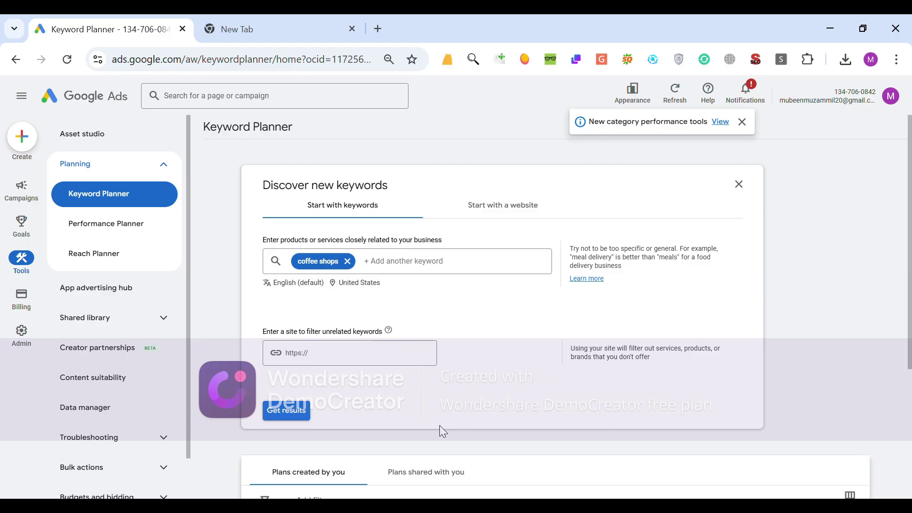
pyautogui.click(286, 411)
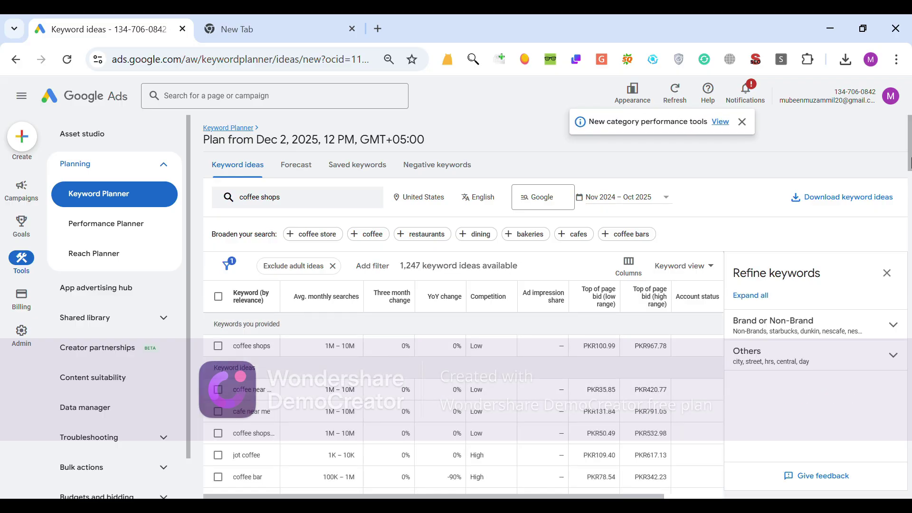
# Step: Widen the Keyword, Avg. monthly searches and Top of page bid (low range) columns of the keyword ideas table
pyautogui.moveTo(910, 164); pyautogui.dragTo(910, 175)
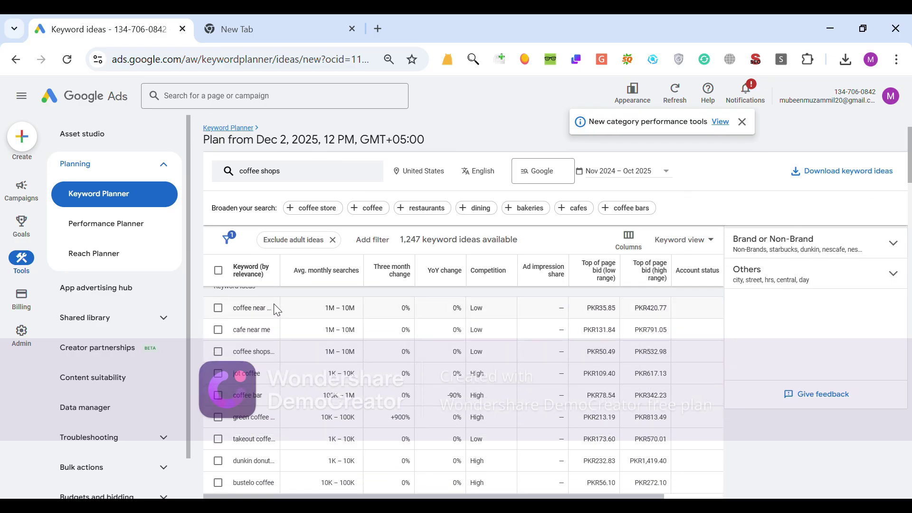
pyautogui.moveTo(280, 271); pyautogui.dragTo(338, 273)
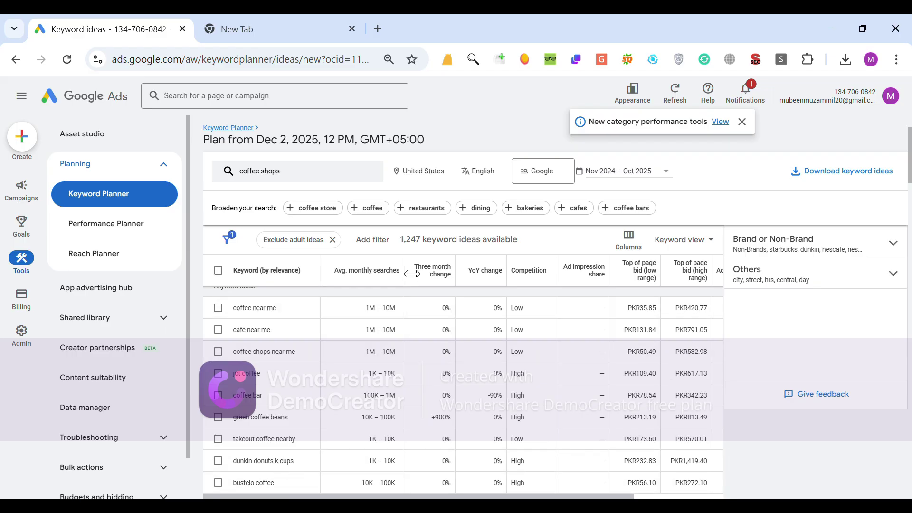
pyautogui.moveTo(404, 265); pyautogui.dragTo(429, 266)
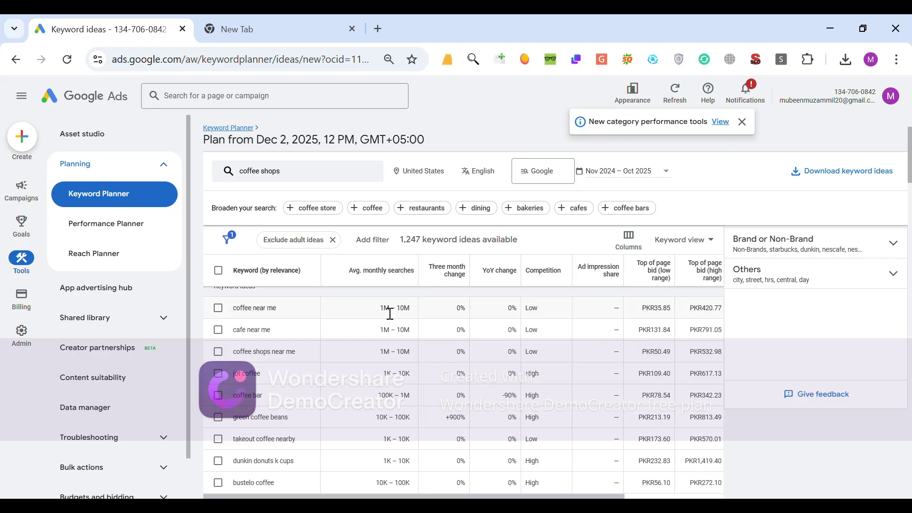
pyautogui.moveTo(378, 308); pyautogui.dragTo(407, 311)
pyautogui.click(414, 322)
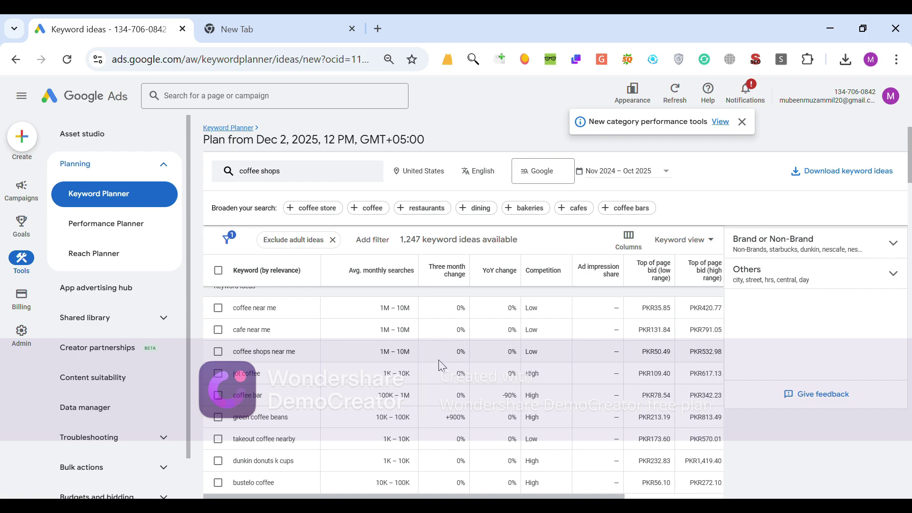
pyautogui.moveTo(533, 274)
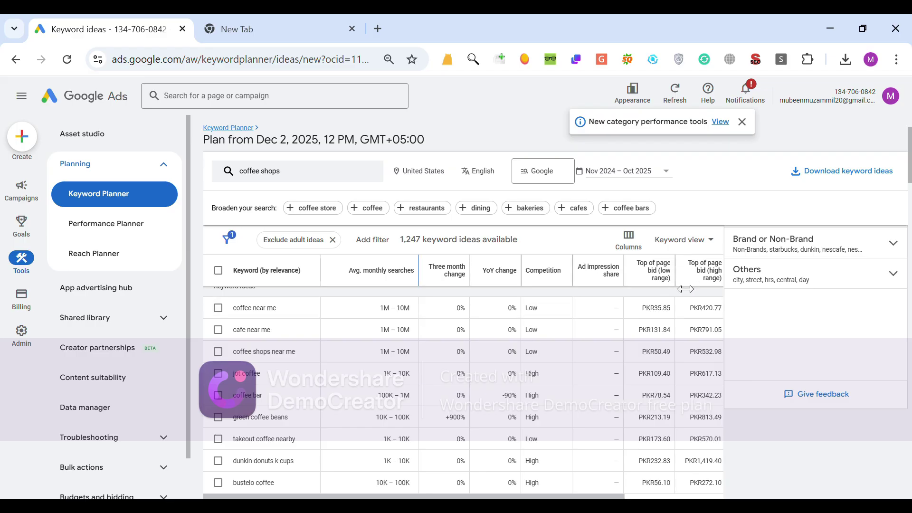
pyautogui.moveTo(684, 288); pyautogui.dragTo(693, 288)
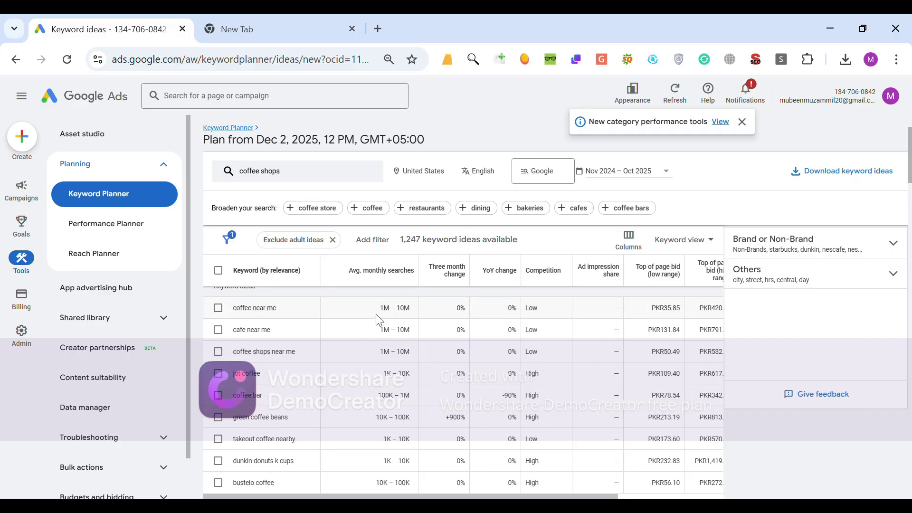
# Step: Examine the average monthly searches and competition levels of the keyword ideas throughout the list
pyautogui.moveTo(379, 311); pyautogui.dragTo(411, 311)
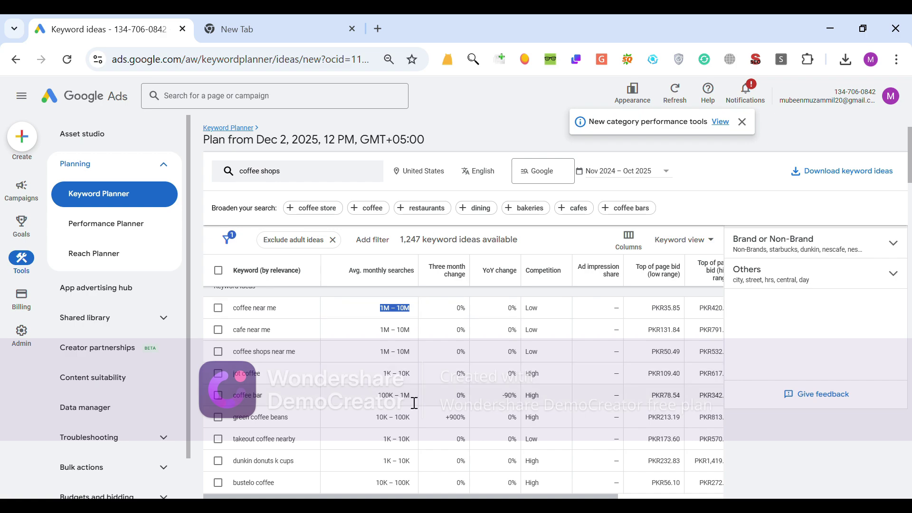
pyautogui.moveTo(376, 419); pyautogui.dragTo(427, 421)
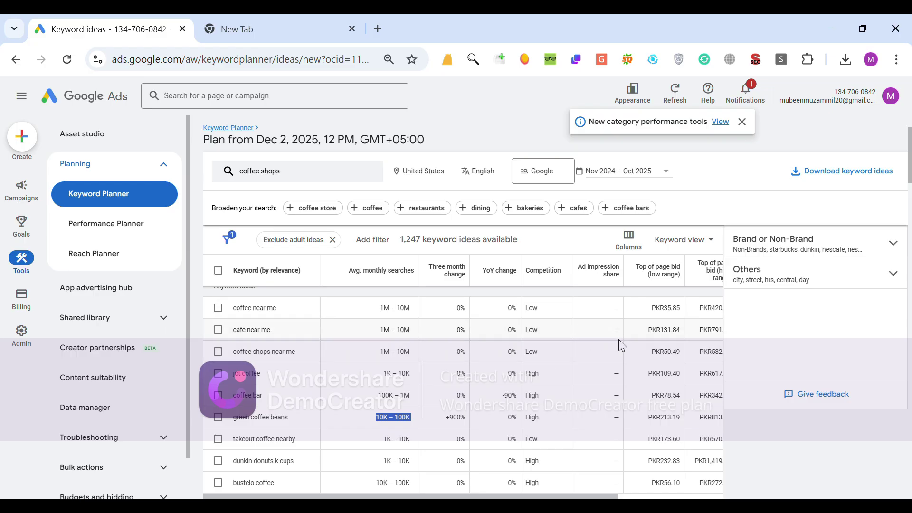
pyautogui.scroll(-1, 648, 281)
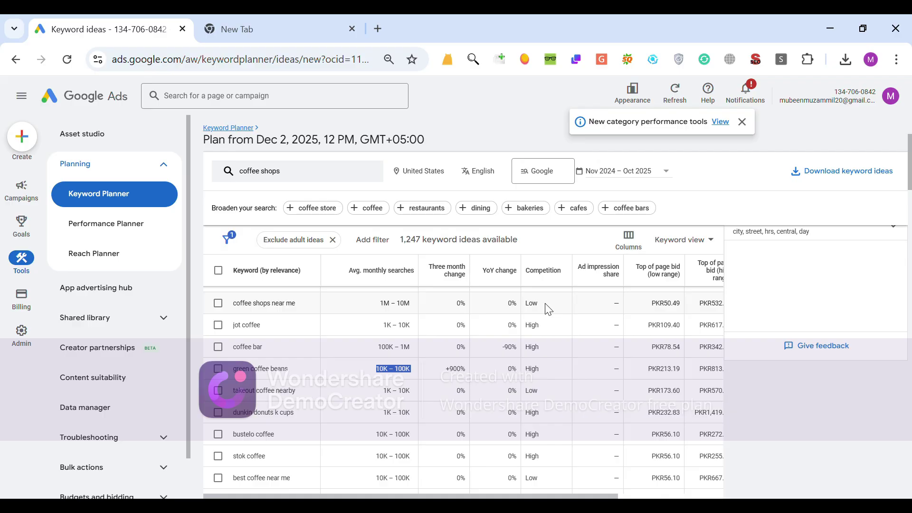
pyautogui.click(545, 336)
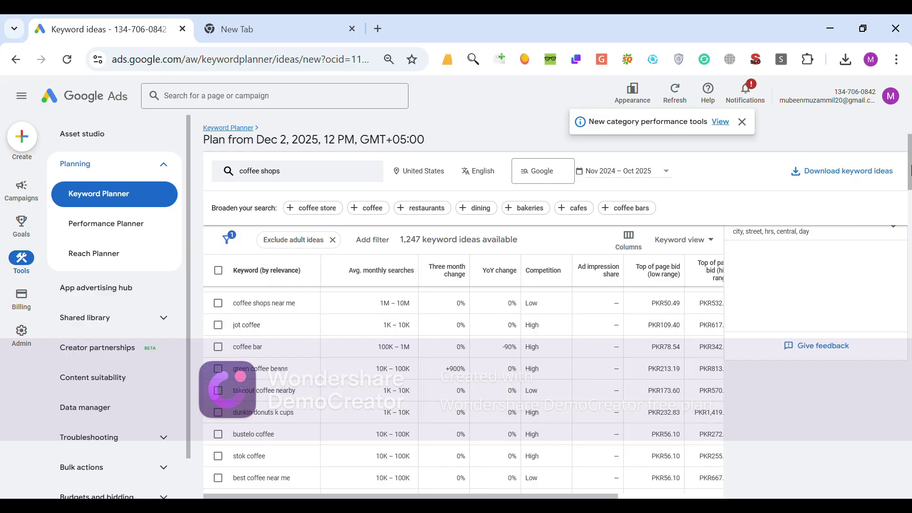
pyautogui.moveTo(909, 184); pyautogui.dragTo(909, 305)
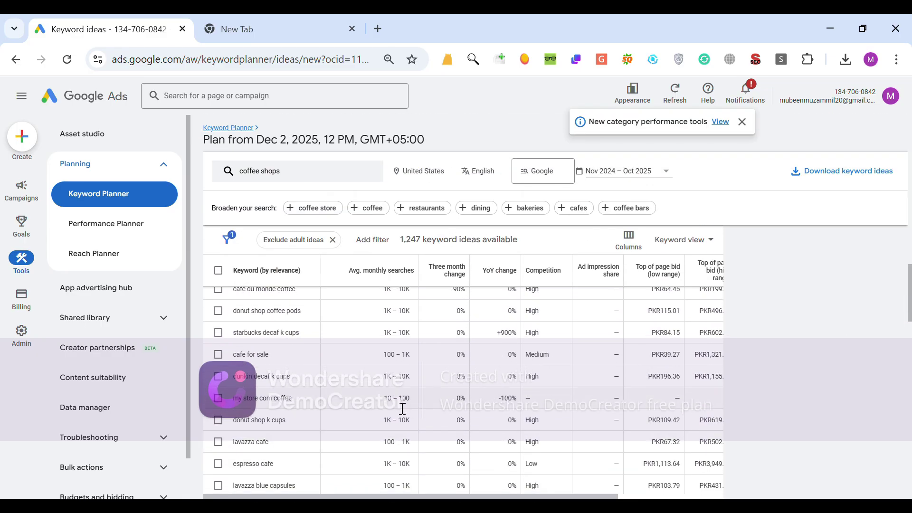
pyautogui.moveTo(378, 402); pyautogui.dragTo(413, 402)
pyautogui.moveTo(297, 400); pyautogui.dragTo(233, 410)
pyautogui.click(295, 382)
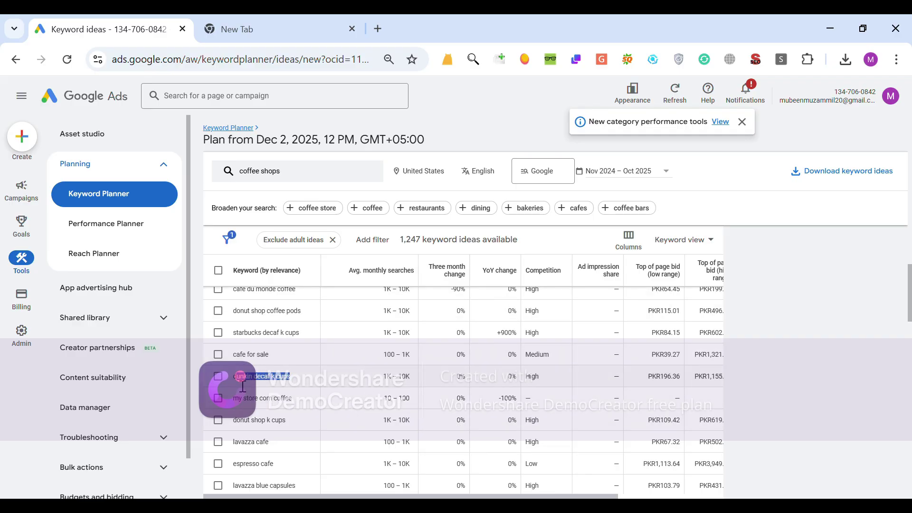
pyautogui.moveTo(306, 342); pyautogui.dragTo(231, 342)
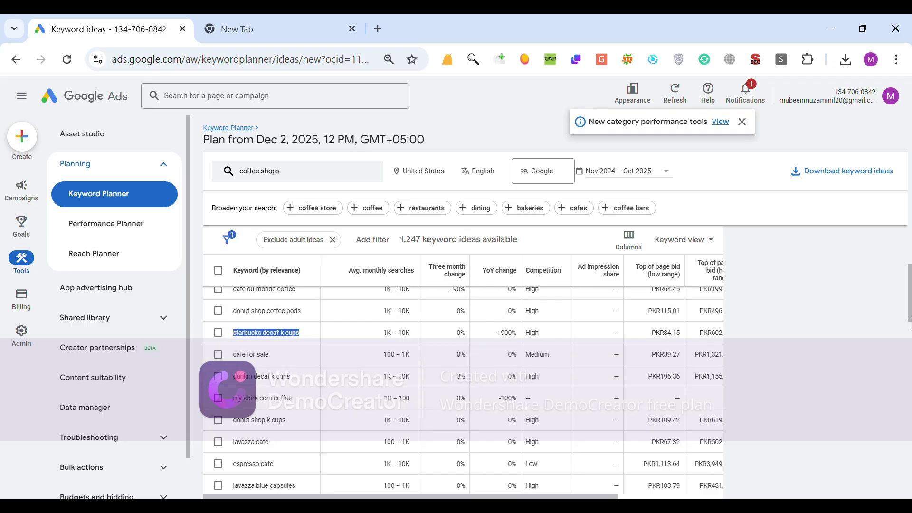
pyautogui.click(911, 364)
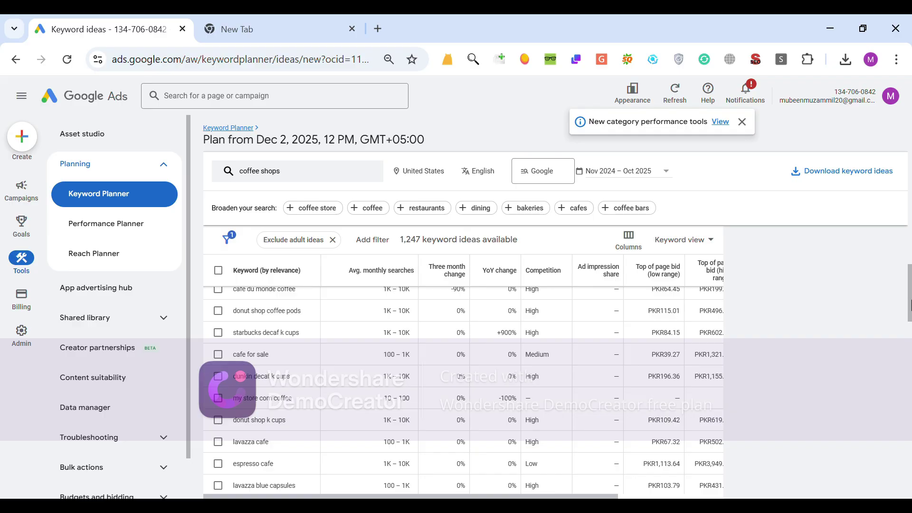
pyautogui.scroll(5, 695, 304)
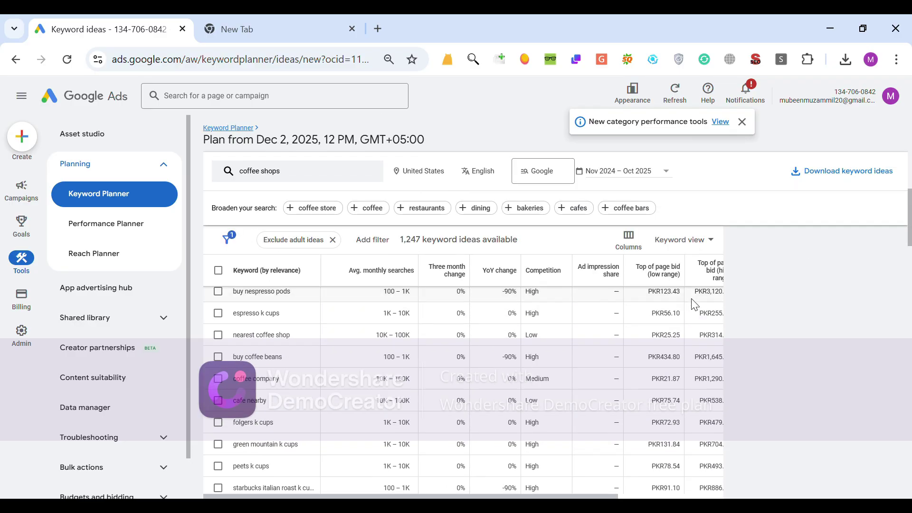
# Step: Set the date range of the keyword ideas to Last 12 months
pyautogui.click(671, 176)
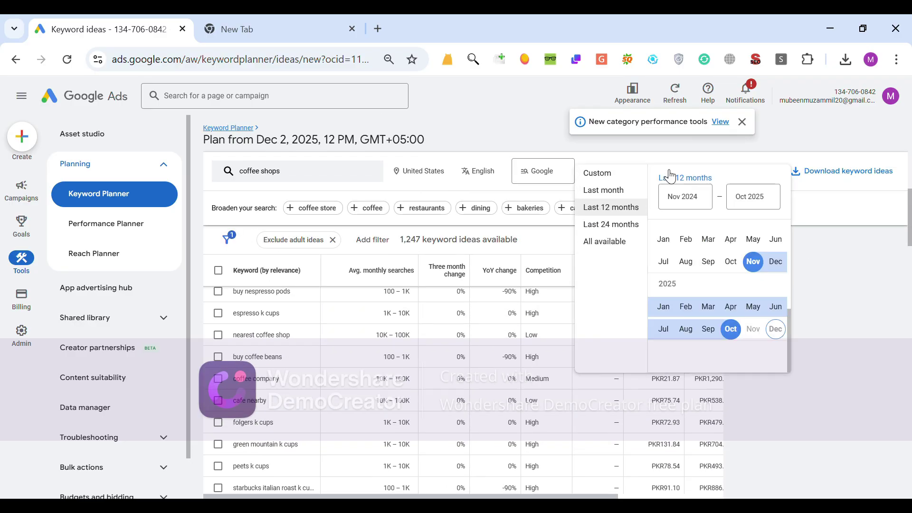
pyautogui.click(612, 213)
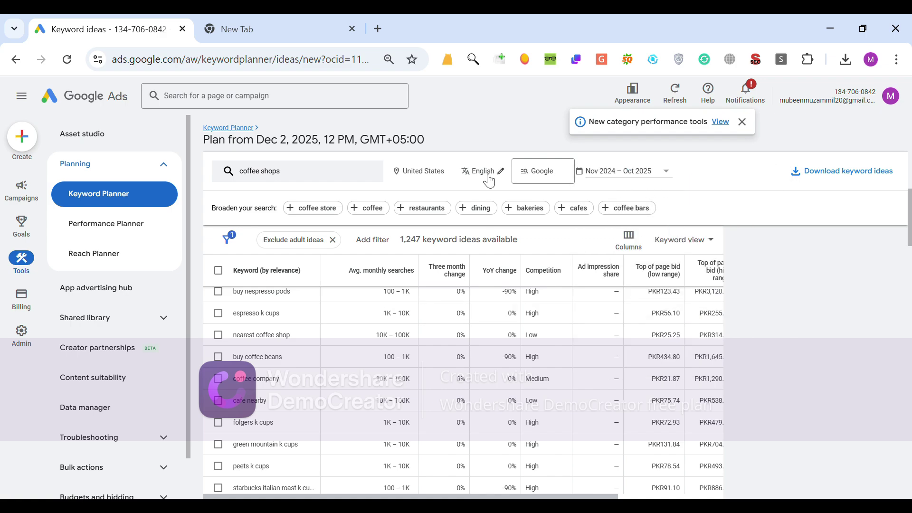
# Step: Try other languages for the keyword ideas, first Urdu and after it Dutch
pyautogui.click(504, 179)
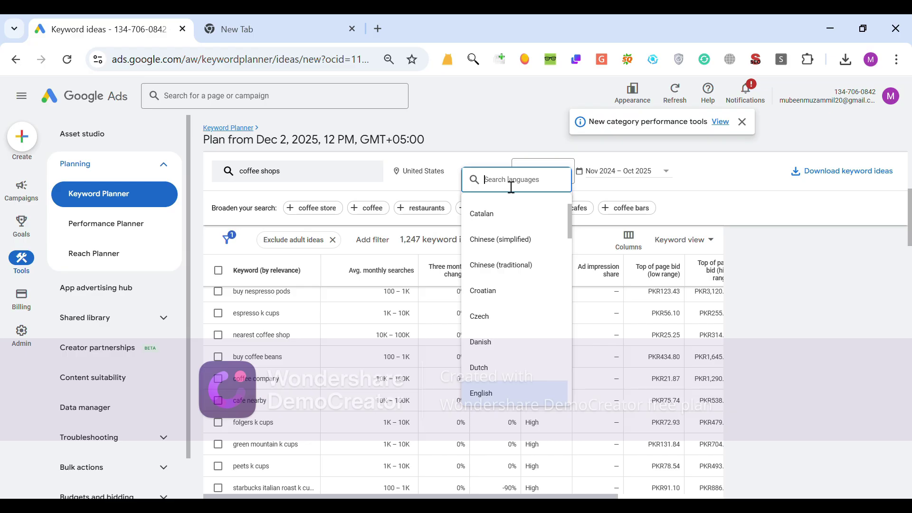
pyautogui.write('urdu')
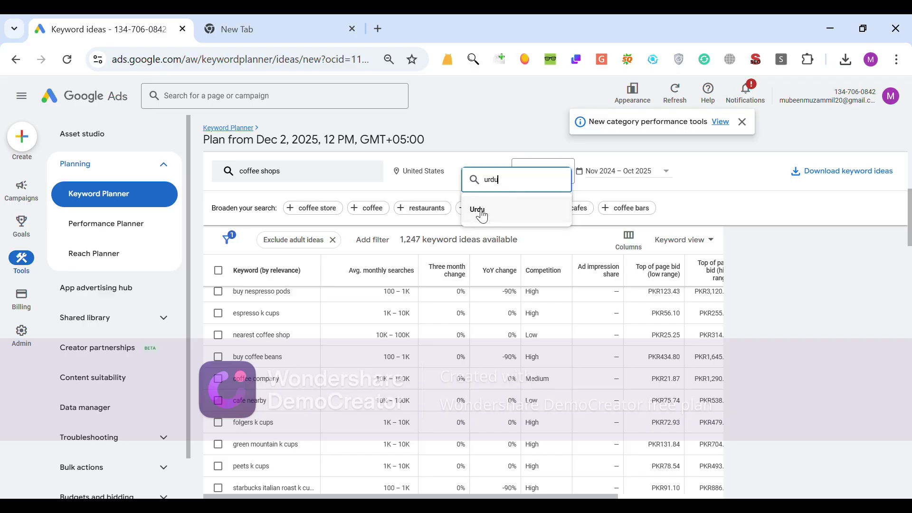
pyautogui.click(482, 216)
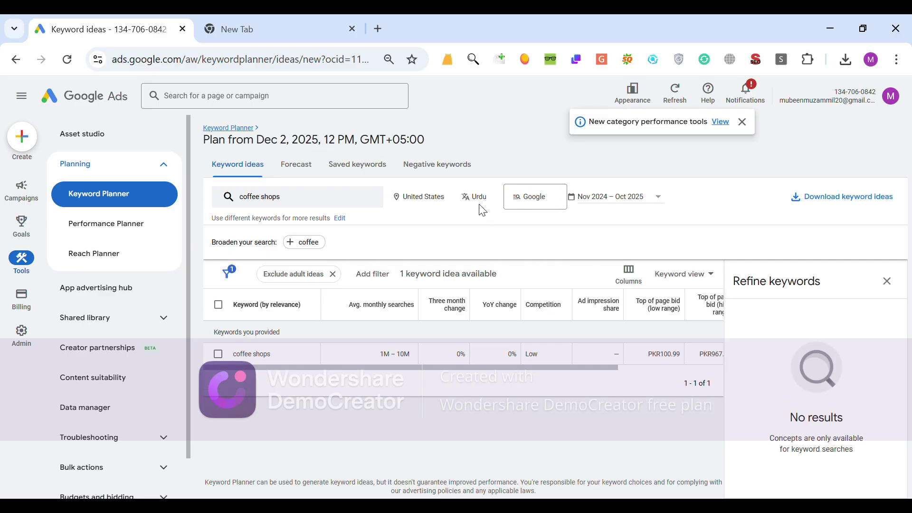
pyautogui.click(482, 204)
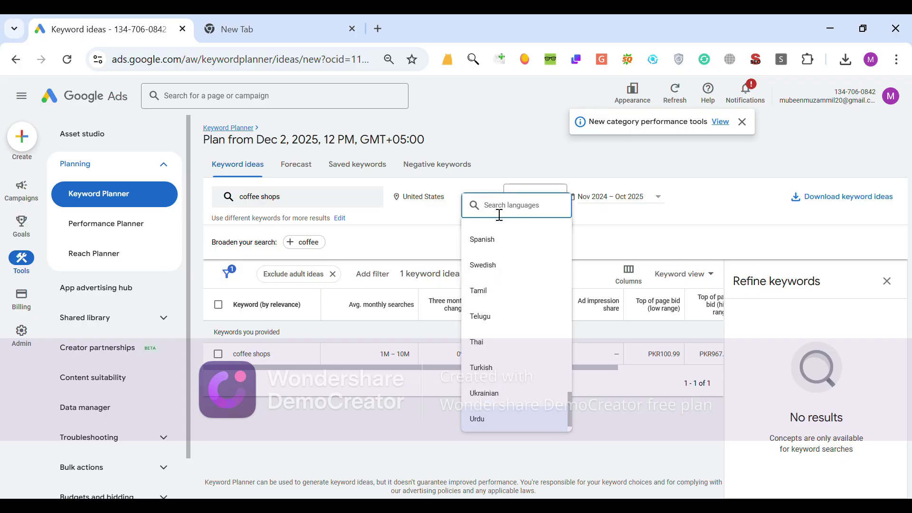
pyautogui.write('dut')
pyautogui.click(493, 243)
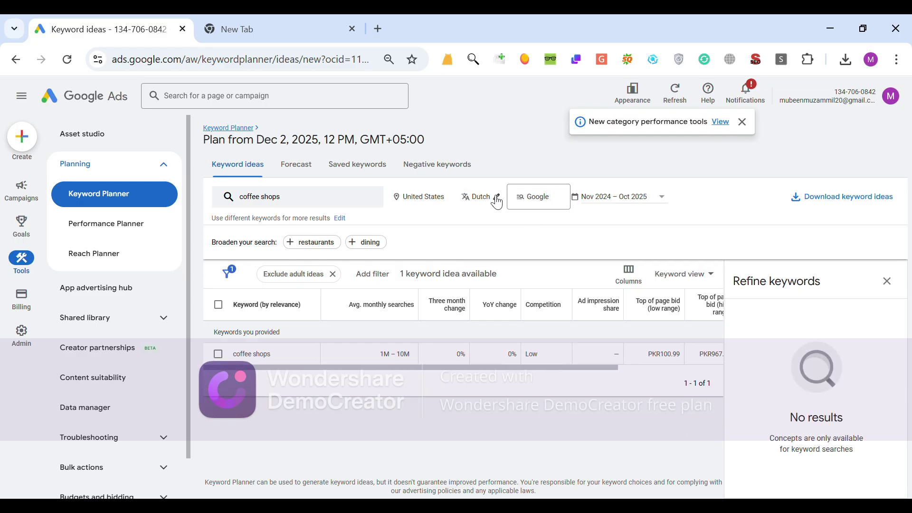
# Step: Set the language of the keyword ideas back to English
pyautogui.click(477, 197)
pyautogui.write('eng')
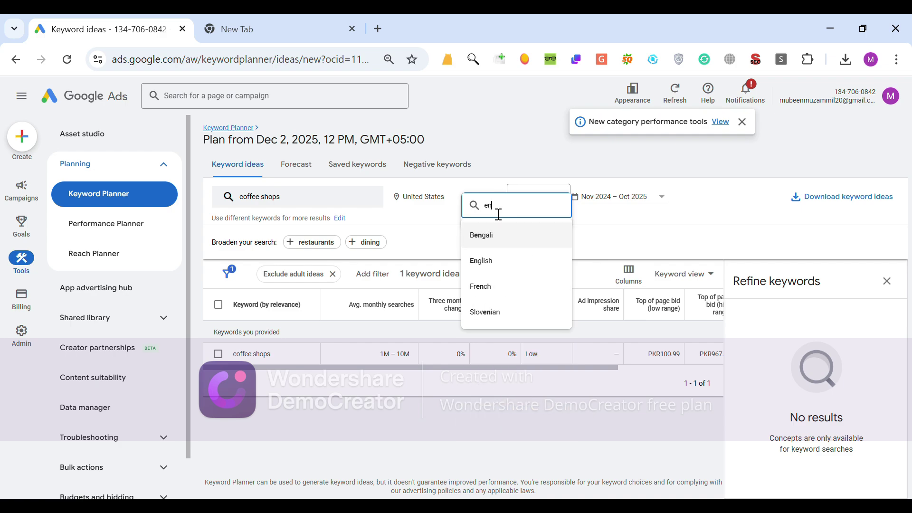
pyautogui.click(489, 262)
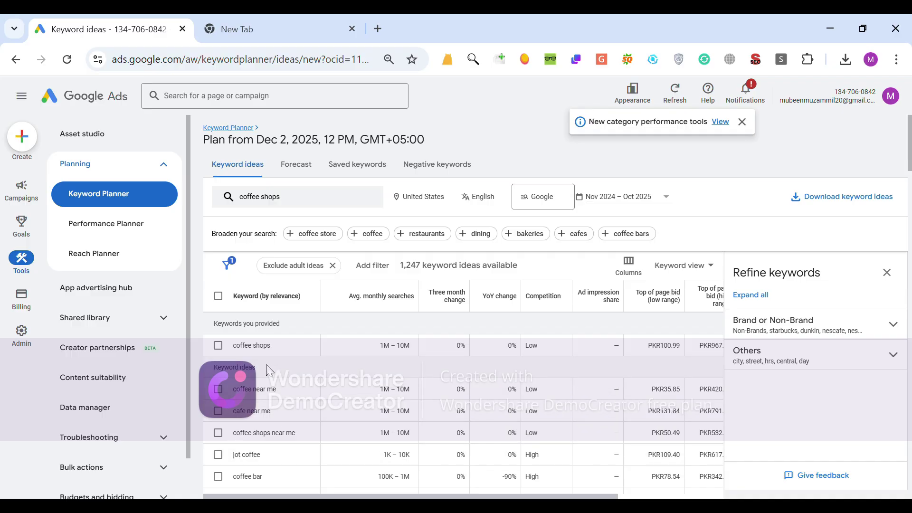
# Step: Select coffee shops and the first five keyword ideas through coffee bar, and check the download formats for the keyword ideas
pyautogui.click(218, 346)
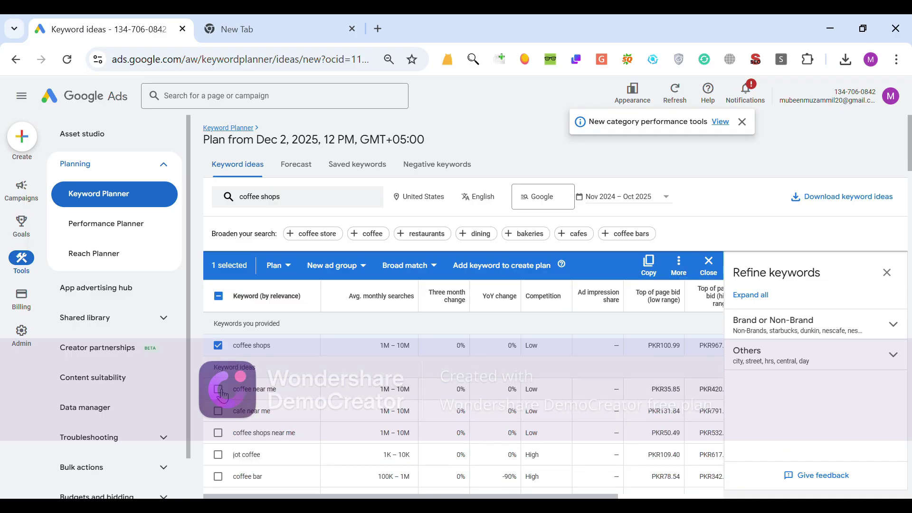
pyautogui.click(219, 390)
pyautogui.click(219, 411)
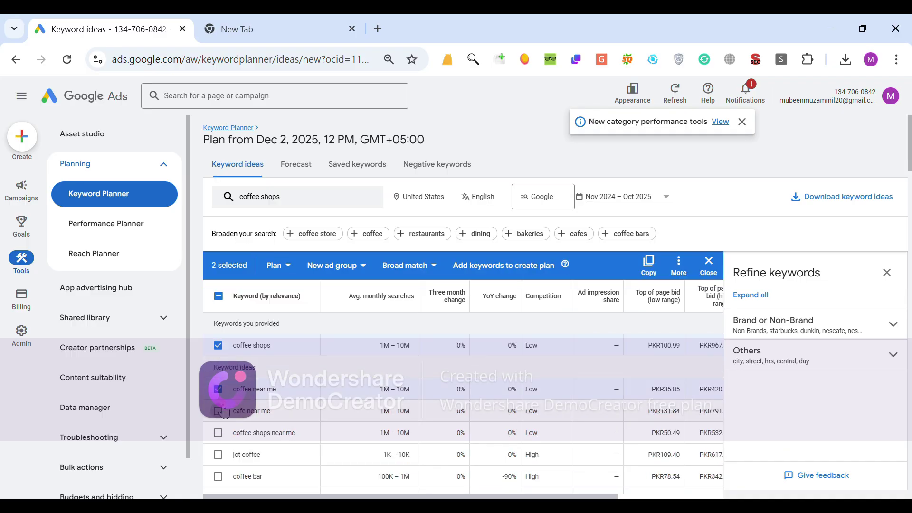
pyautogui.click(219, 433)
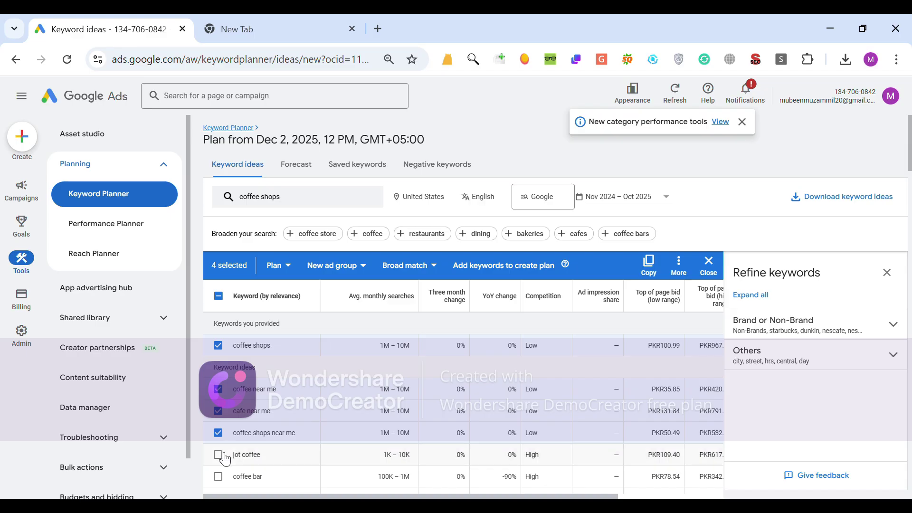
pyautogui.click(219, 455)
pyautogui.click(224, 476)
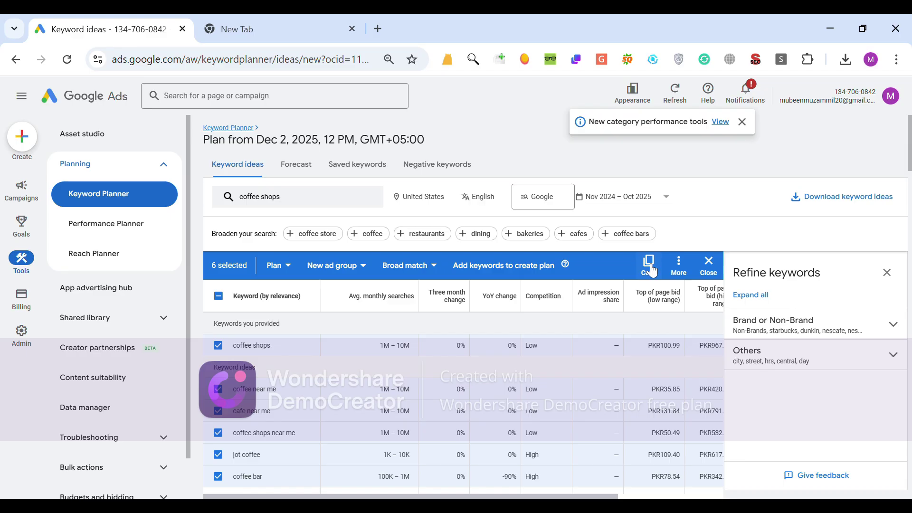
pyautogui.click(836, 200)
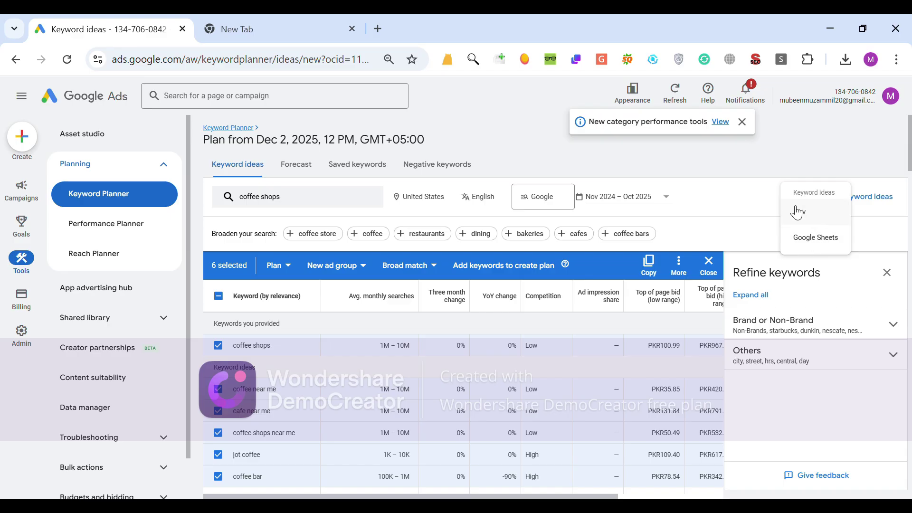
pyautogui.click(757, 147)
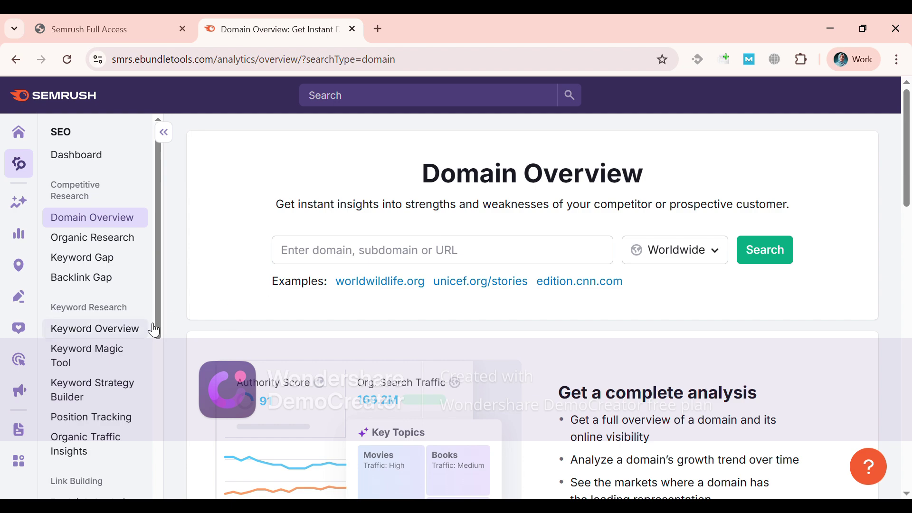
# Step: Switch to Semrush and look through its list of SEO tools, including those for keyword research
pyautogui.moveTo(158, 321); pyautogui.dragTo(158, 385)
pyautogui.scroll(-2, 157, 394)
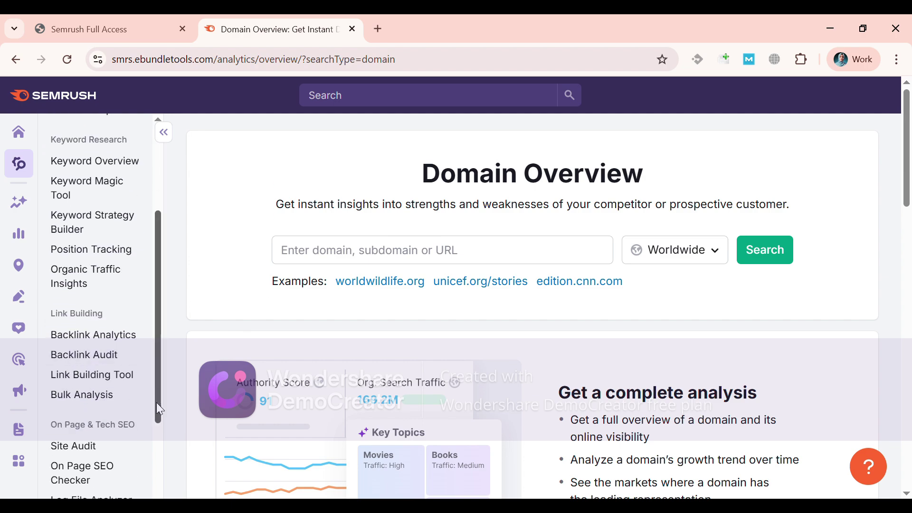
pyautogui.scroll(5, 157, 404)
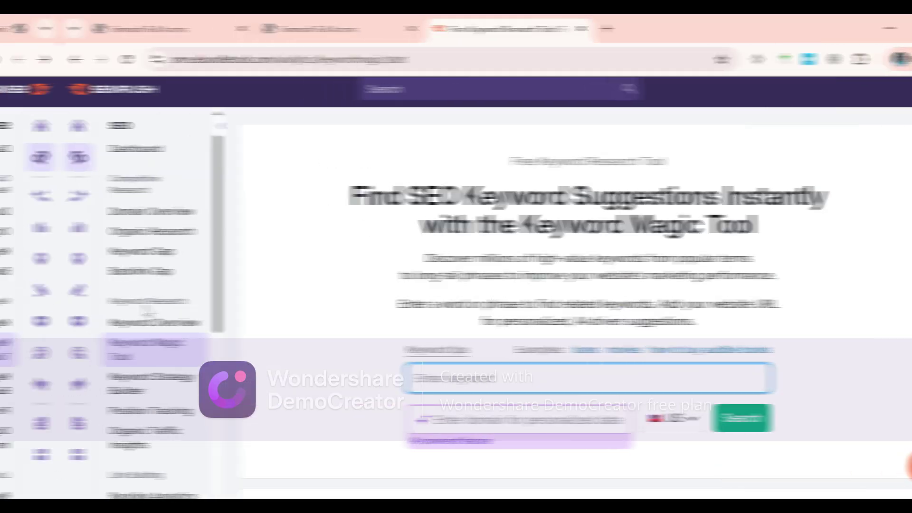
# Step: Search the Keyword Magic Tool for "coffee shops" in the United States database
pyautogui.scroll(-1, 239, 354)
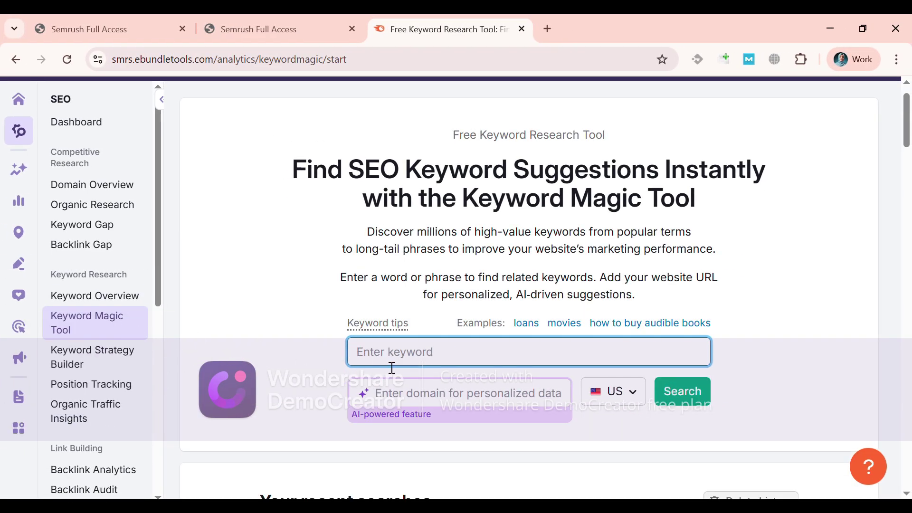
pyautogui.scroll(1, 392, 369)
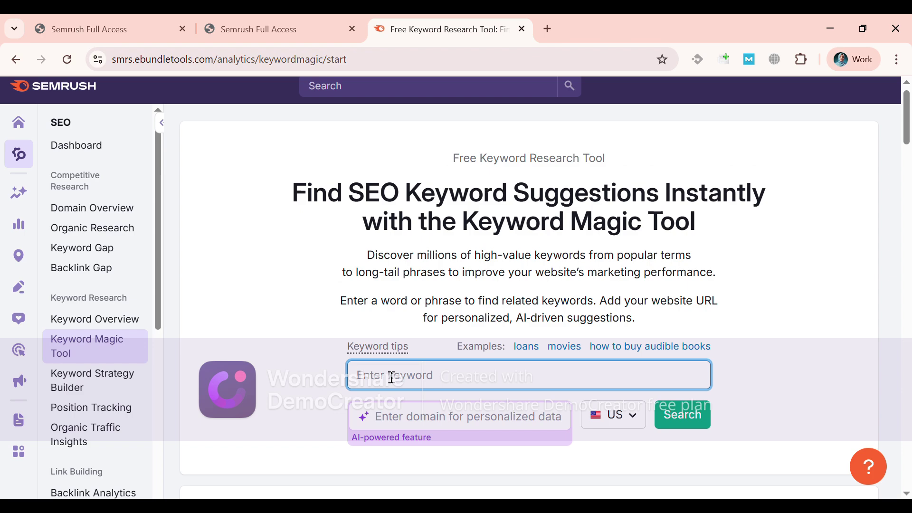
pyautogui.write('coffee shops')
pyautogui.click(638, 420)
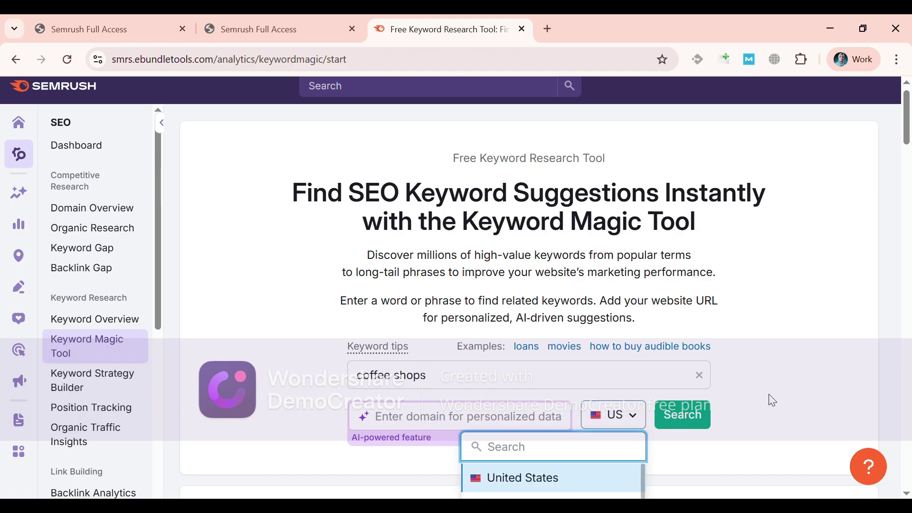
pyautogui.scroll(-3, 690, 399)
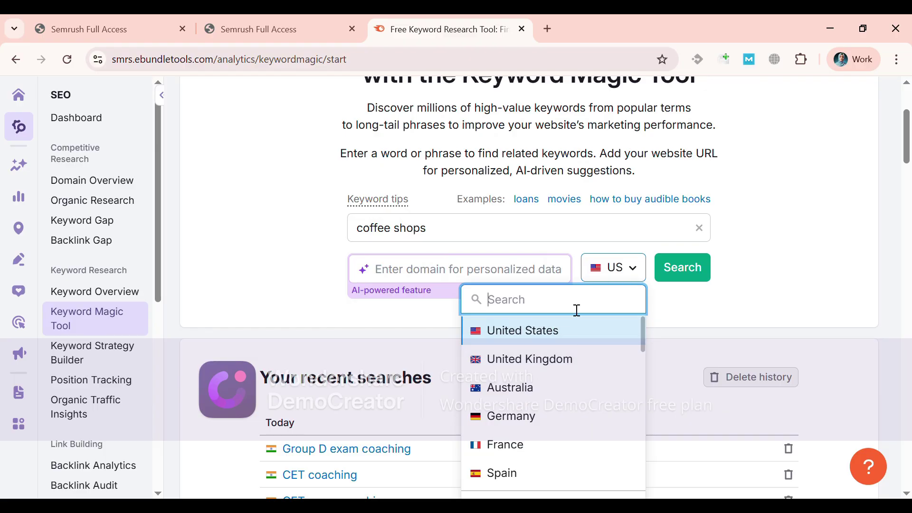
pyautogui.click(546, 340)
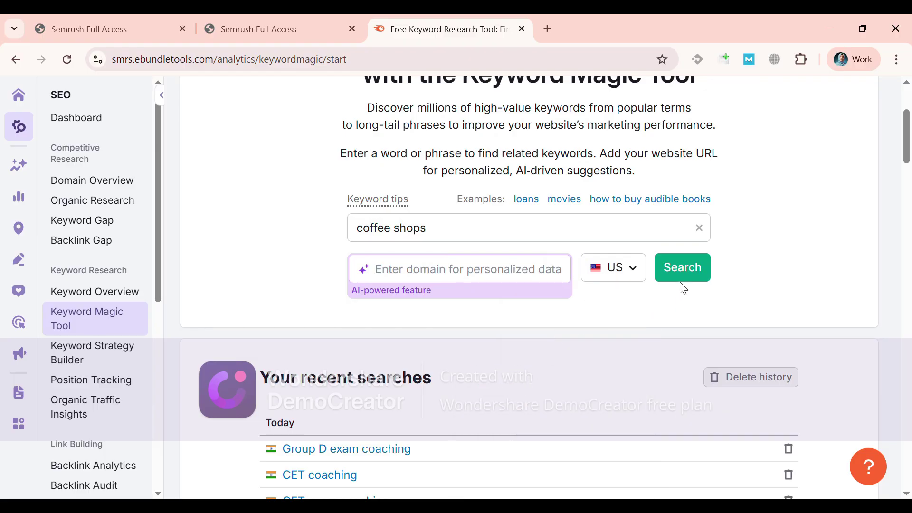
pyautogui.click(689, 275)
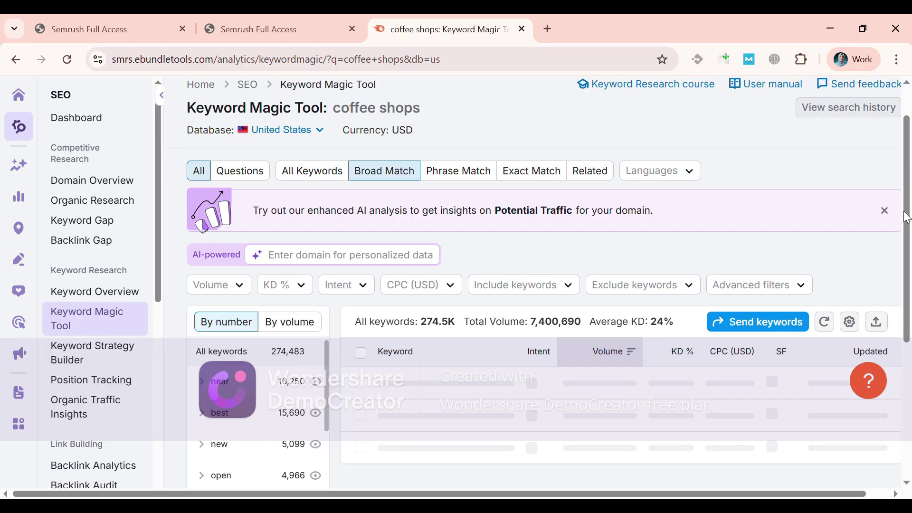
# Step: Examine the search intent, volume and keyword difficulty of the highest-volume coffee shop keywords
pyautogui.scroll(2, 795, 239)
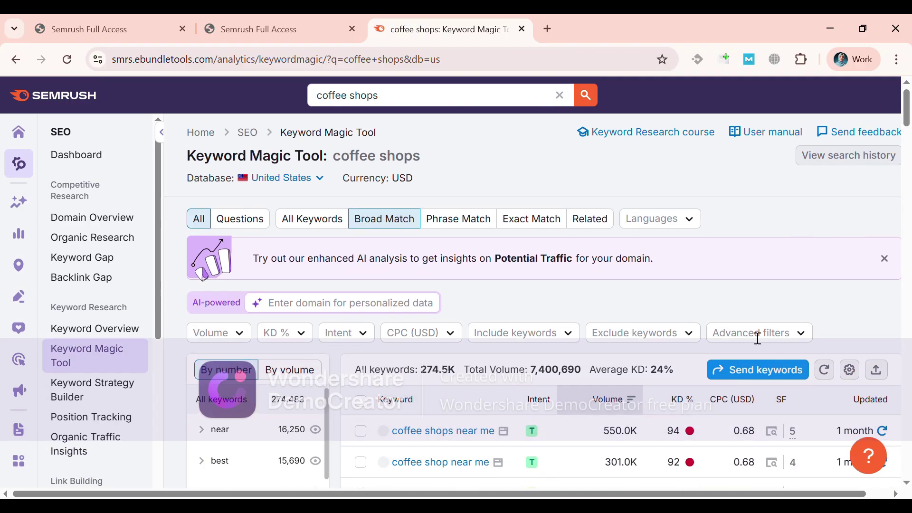
pyautogui.moveTo(906, 115)
pyautogui.mouseDown()
pyautogui.moveTo(906, 140)
pyautogui.moveTo(908, 132)
pyautogui.mouseUp()
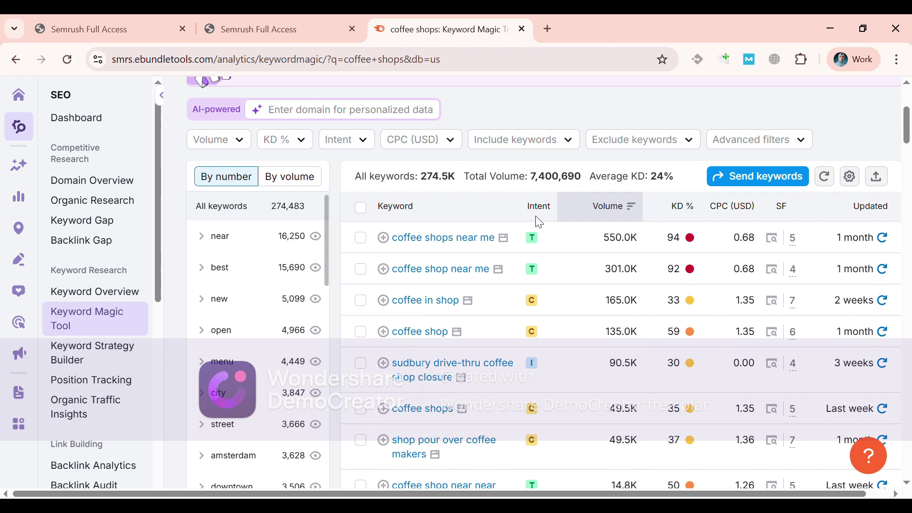
pyautogui.moveTo(543, 216)
pyautogui.moveTo(907, 133); pyautogui.dragTo(907, 135)
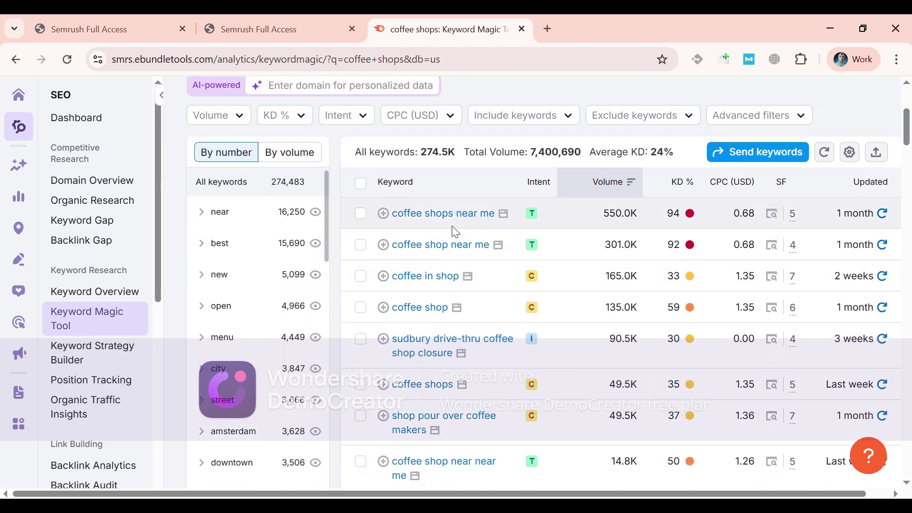
pyautogui.moveTo(625, 222); pyautogui.dragTo(599, 212)
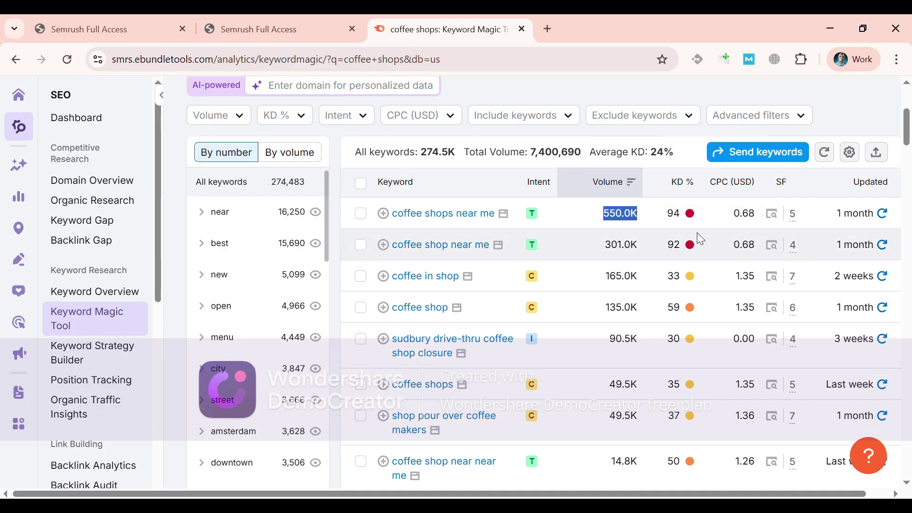
pyautogui.moveTo(696, 191)
pyautogui.moveTo(677, 227)
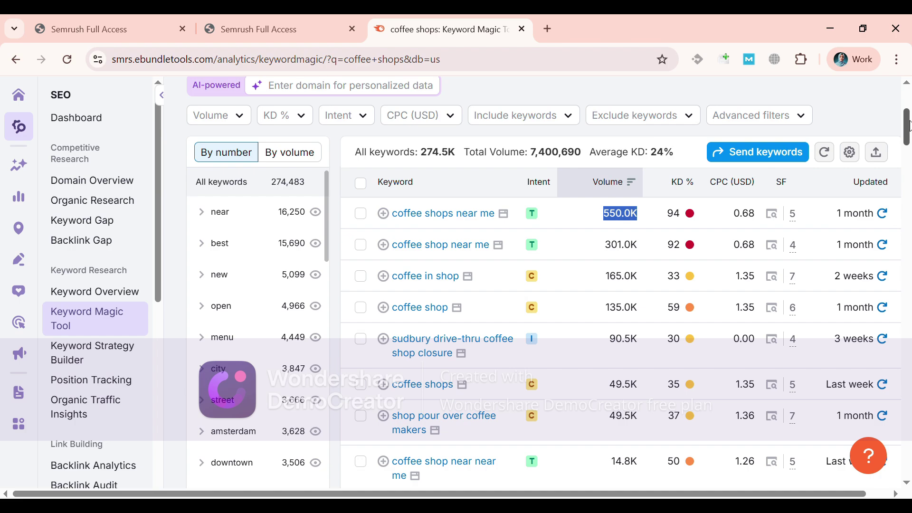
# Step: Compare the keyword difficulty ratings of the lower-volume keywords further down the results, such as "coffee and shop"
pyautogui.moveTo(909, 127); pyautogui.dragTo(908, 146)
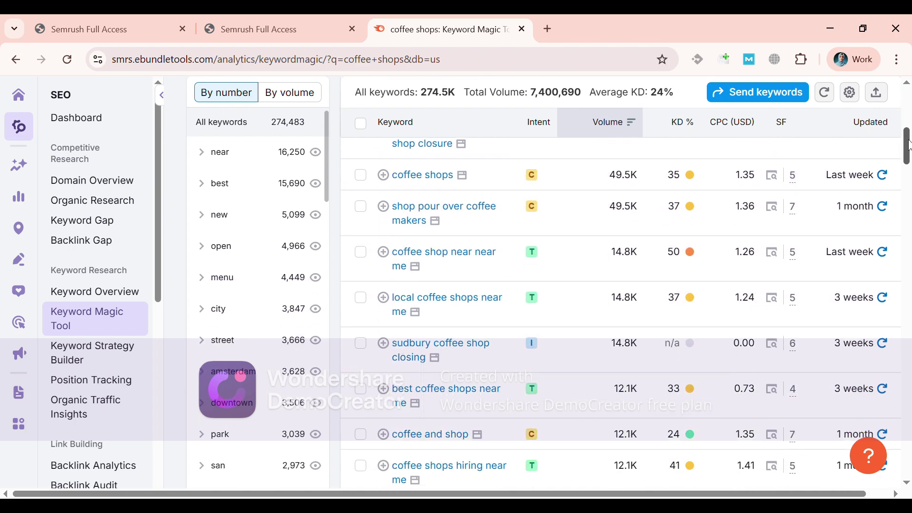
pyautogui.moveTo(689, 209)
pyautogui.moveTo(905, 154)
pyautogui.mouseDown()
pyautogui.moveTo(904, 181)
pyautogui.moveTo(905, 169)
pyautogui.mouseUp()
pyautogui.moveTo(692, 267)
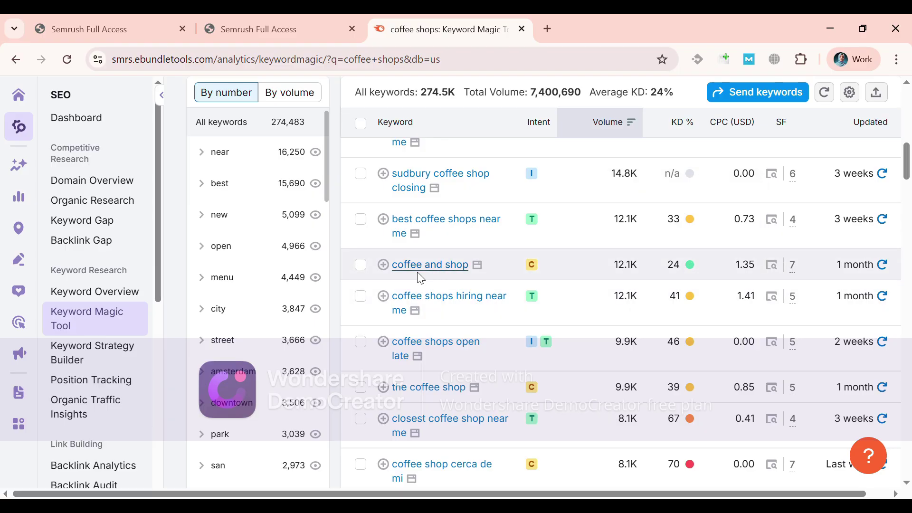
# Step: Filter the keywords to a volume of 1,001–10,000 and a keyword difficulty of Easy
pyautogui.moveTo(908, 152); pyautogui.dragTo(908, 108)
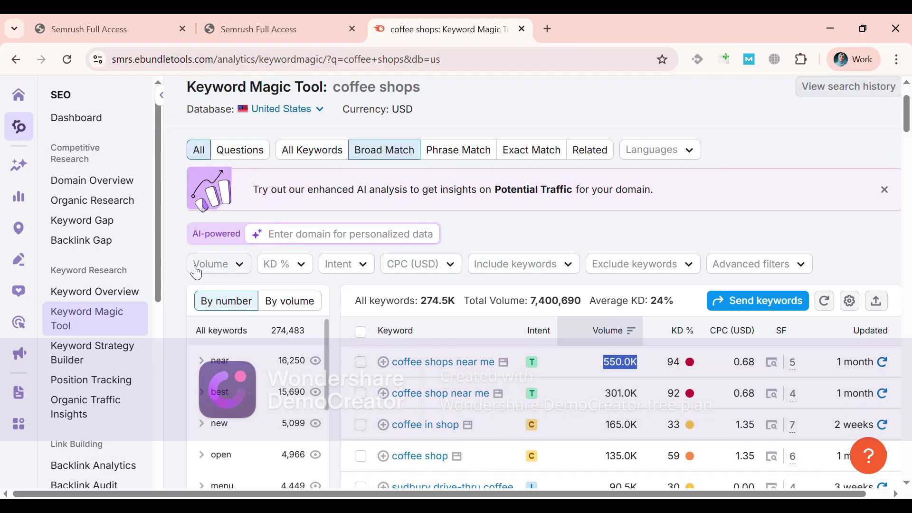
pyautogui.click(237, 271)
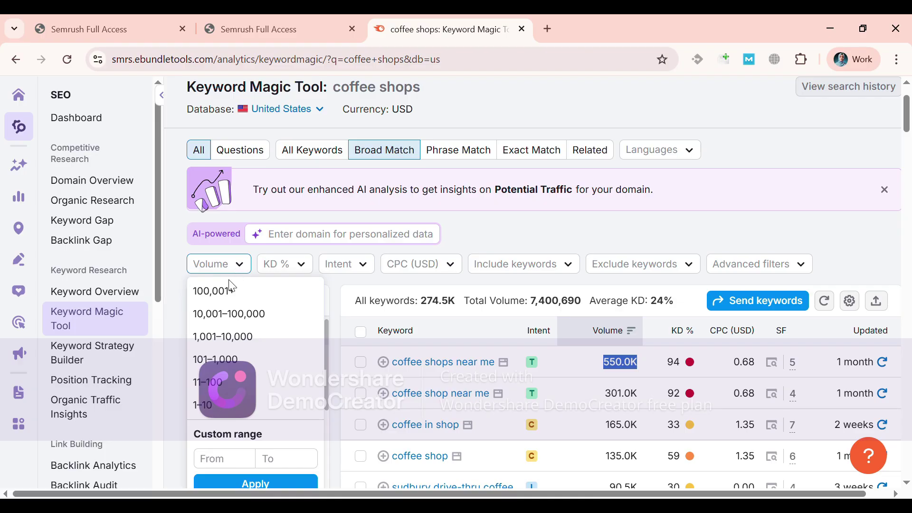
pyautogui.click(222, 336)
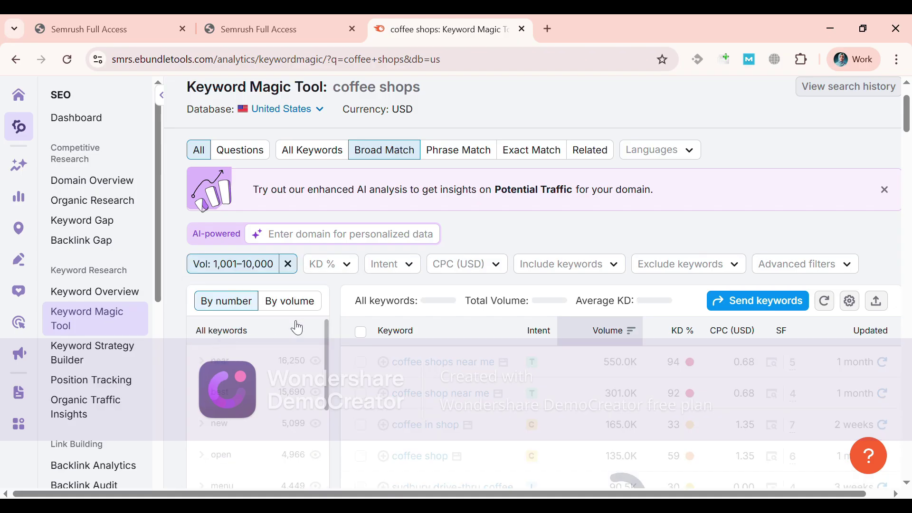
pyautogui.click(349, 274)
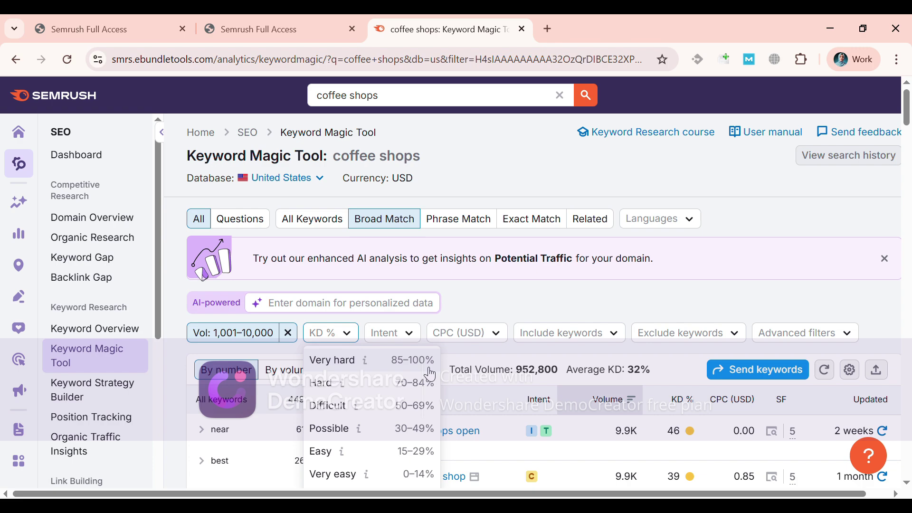
pyautogui.click(328, 458)
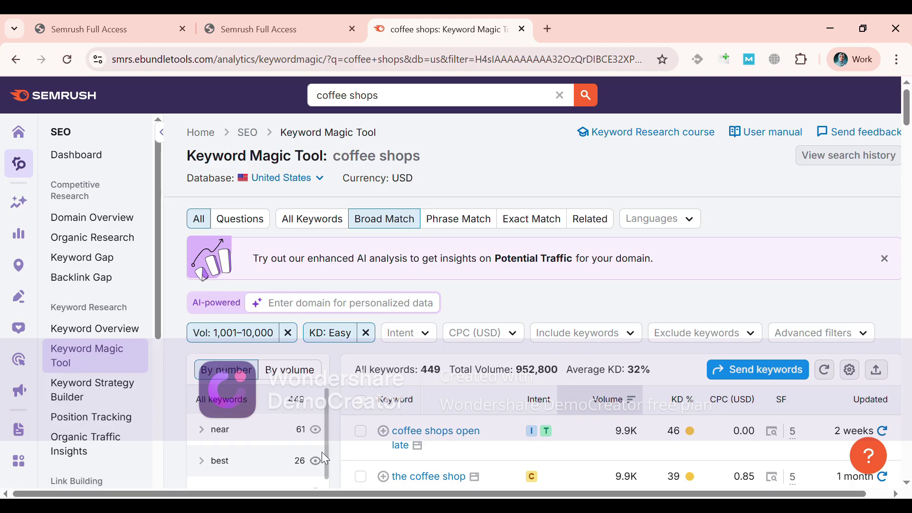
# Step: Filter the keywords by Informational search intent
pyautogui.click(422, 340)
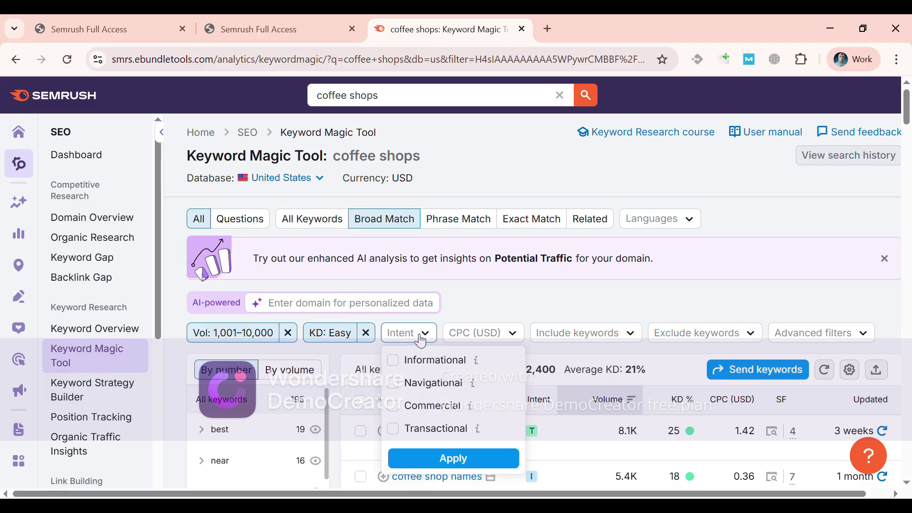
pyautogui.click(394, 362)
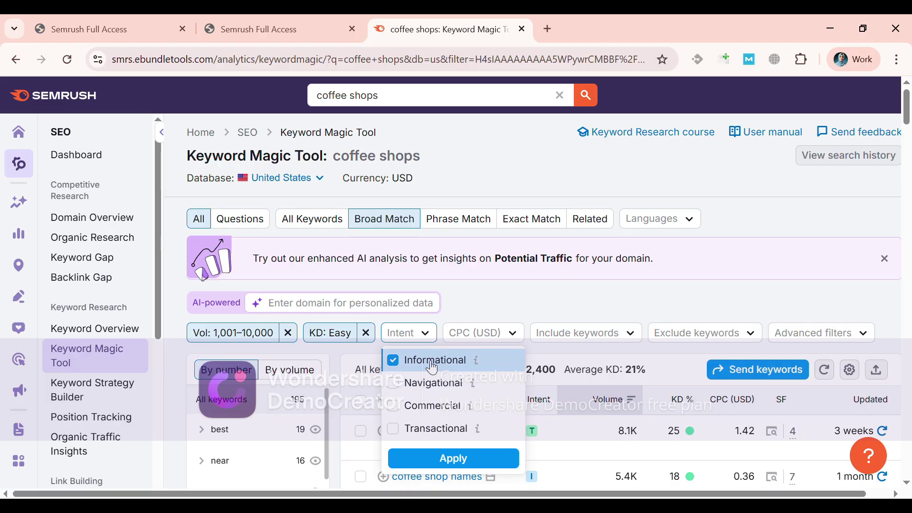
pyautogui.click(459, 465)
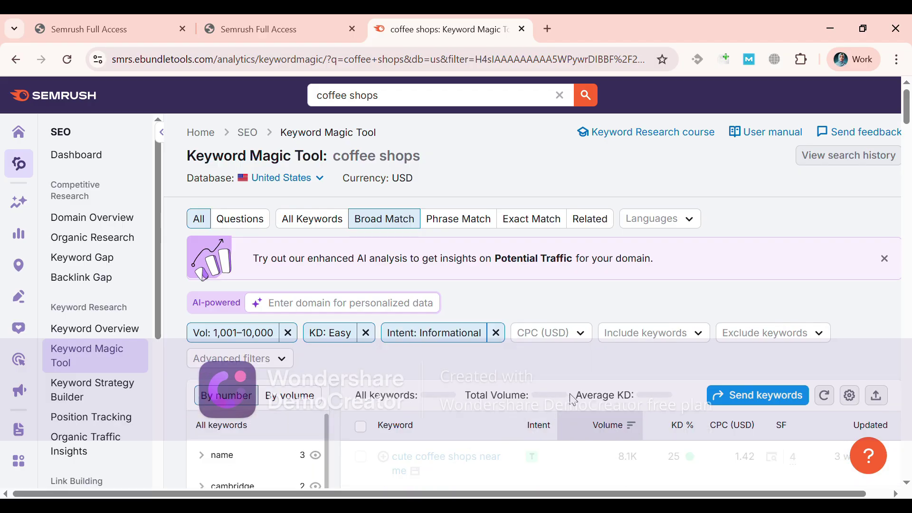
# Step: View the options of the CPC and Include keywords filters without setting either of them
pyautogui.click(565, 346)
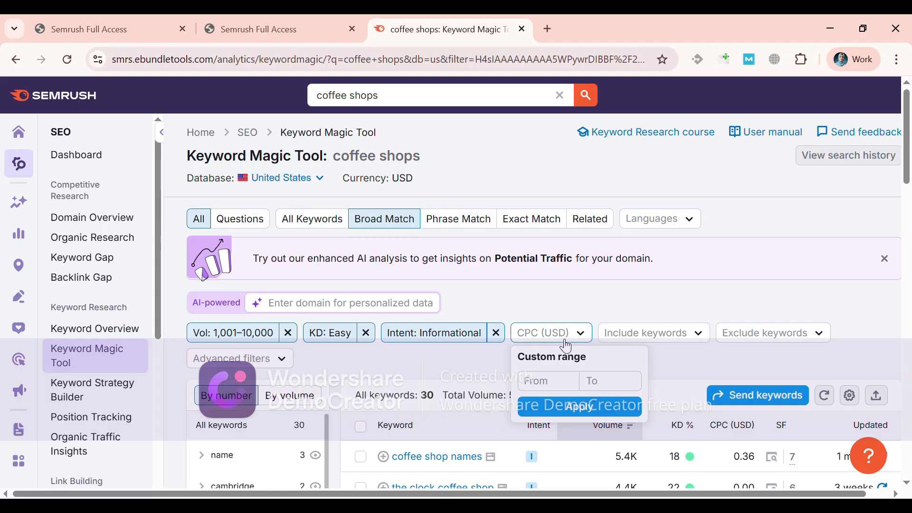
pyautogui.click(642, 286)
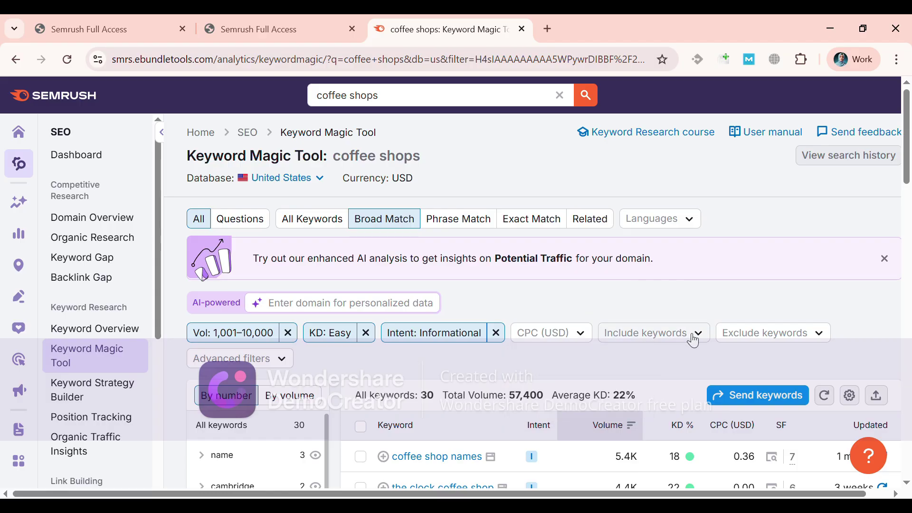
pyautogui.click(693, 335)
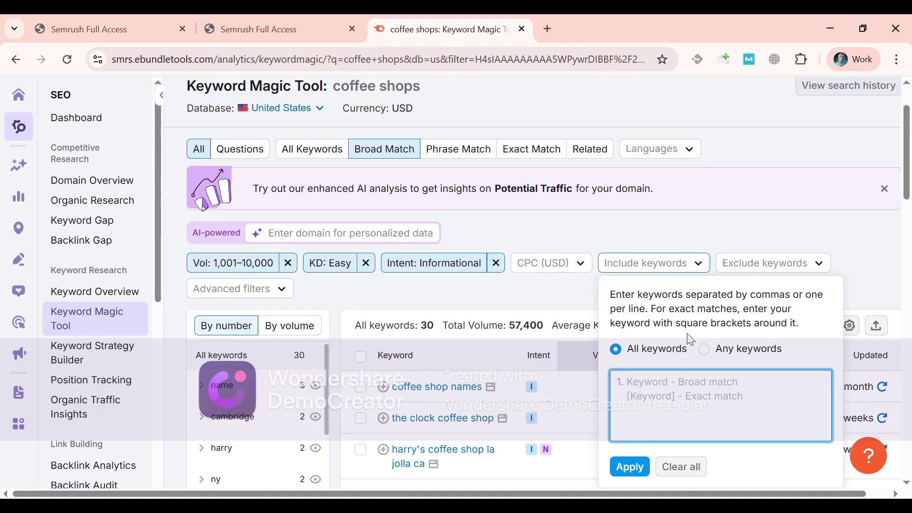
pyautogui.click(561, 312)
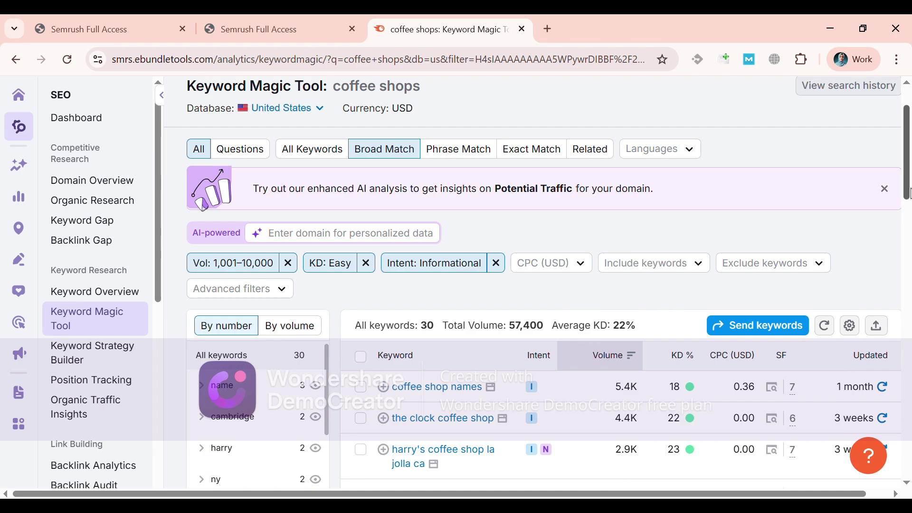
# Step: Review the keyword count and total volume of the filtered keyword list
pyautogui.moveTo(910, 193); pyautogui.dragTo(886, 213)
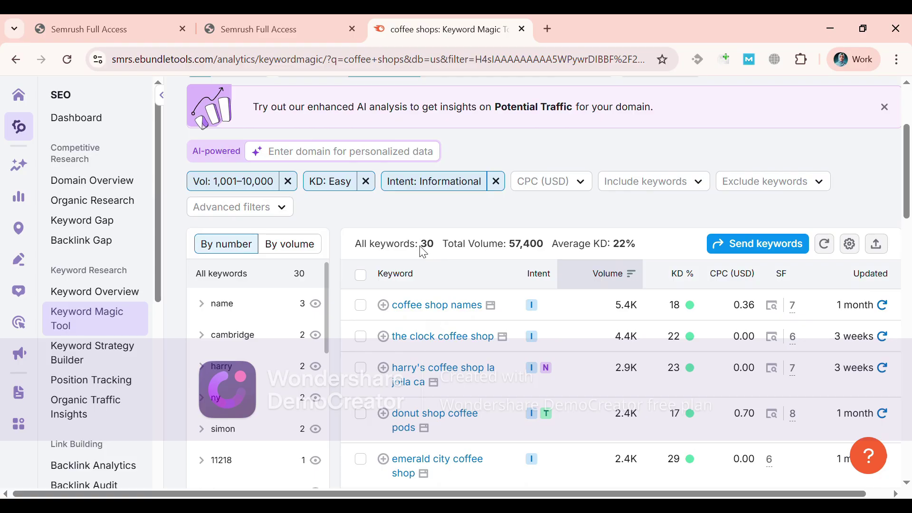
pyautogui.doubleClick(522, 250)
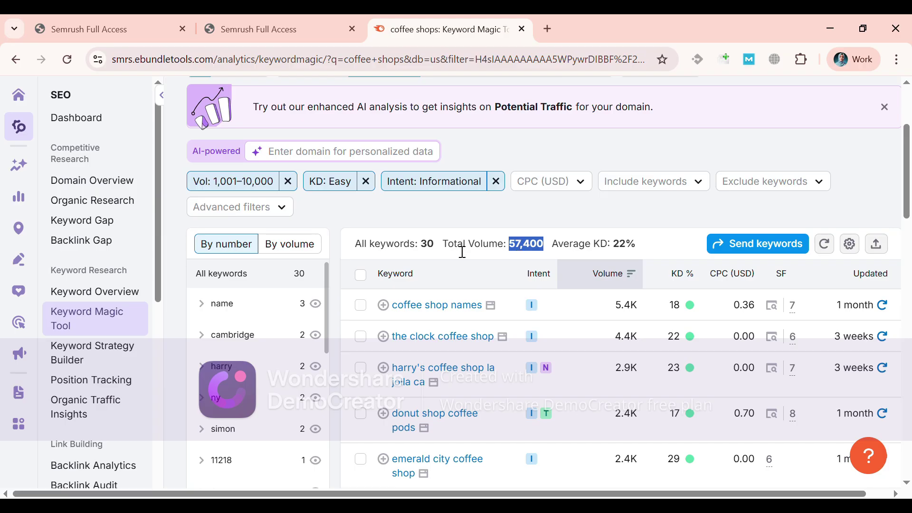
# Step: Examine the filtered keyword list, comparing the keywords' search volumes, difficulty and average difficulty
pyautogui.click(442, 252)
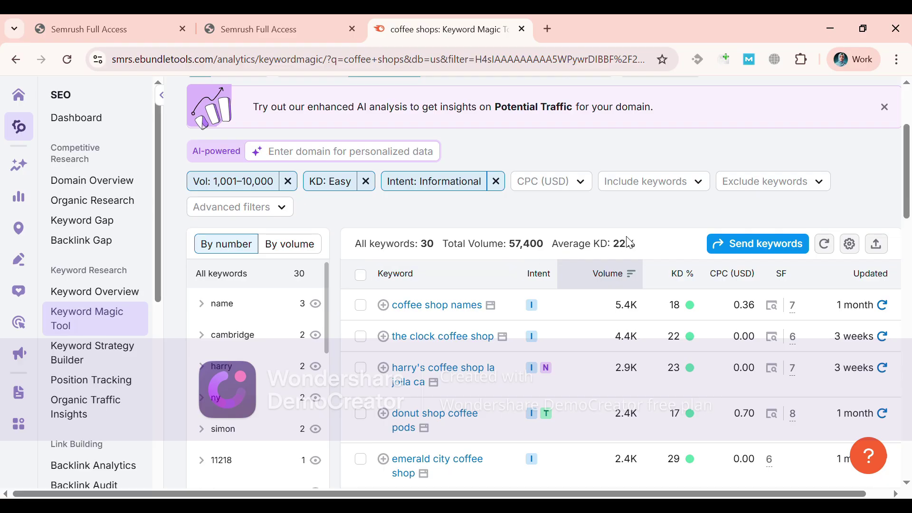
pyautogui.moveTo(908, 180); pyautogui.dragTo(909, 195)
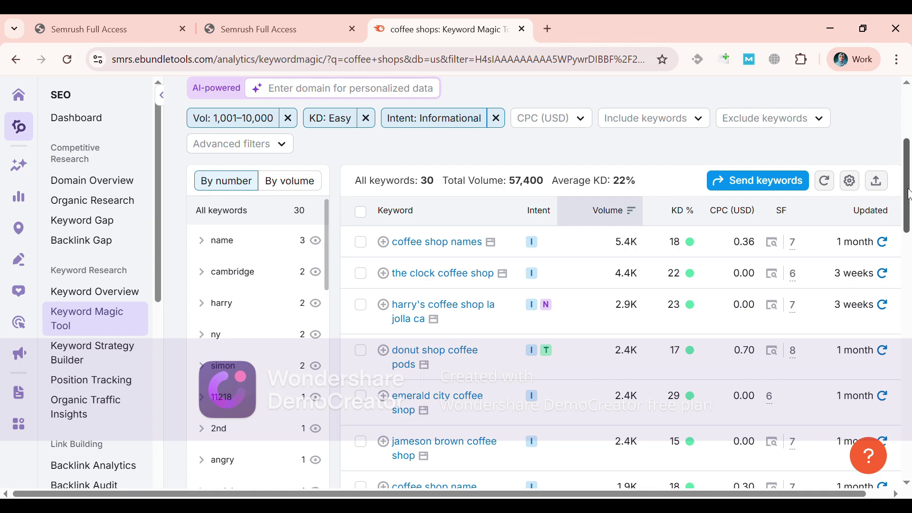
pyautogui.moveTo(908, 193); pyautogui.dragTo(908, 211)
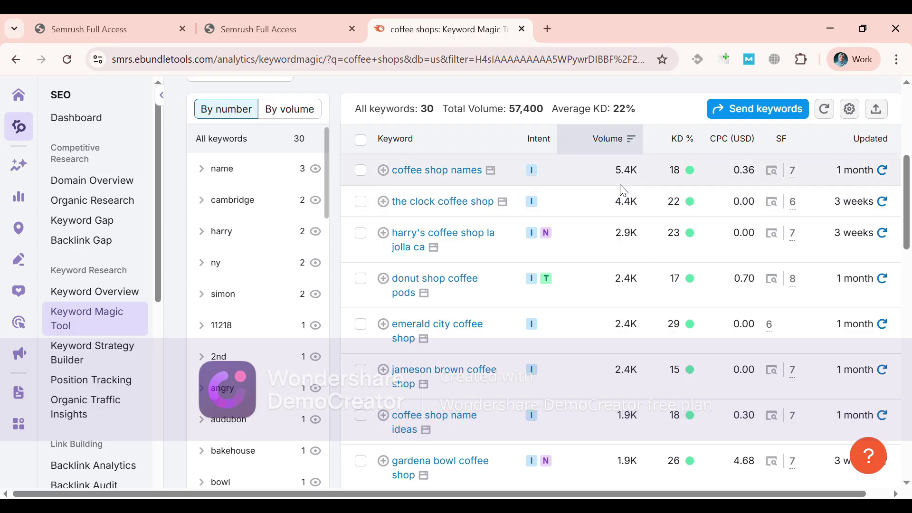
pyautogui.moveTo(615, 174); pyautogui.dragTo(638, 181)
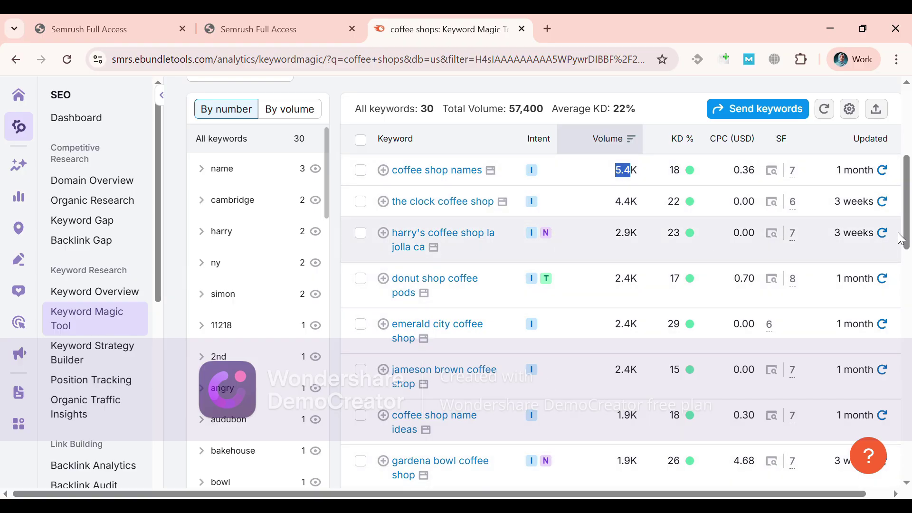
pyautogui.moveTo(910, 204); pyautogui.dragTo(852, 304)
pyautogui.moveTo(450, 243); pyautogui.dragTo(392, 229)
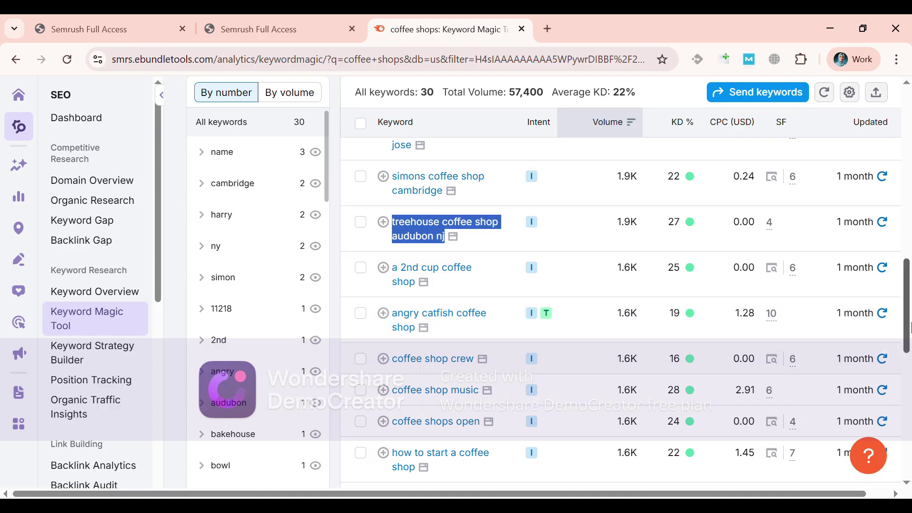
pyautogui.moveTo(910, 323); pyautogui.dragTo(908, 188)
# Step: View the export options for the filtered keyword list without exporting anything
pyautogui.click(878, 271)
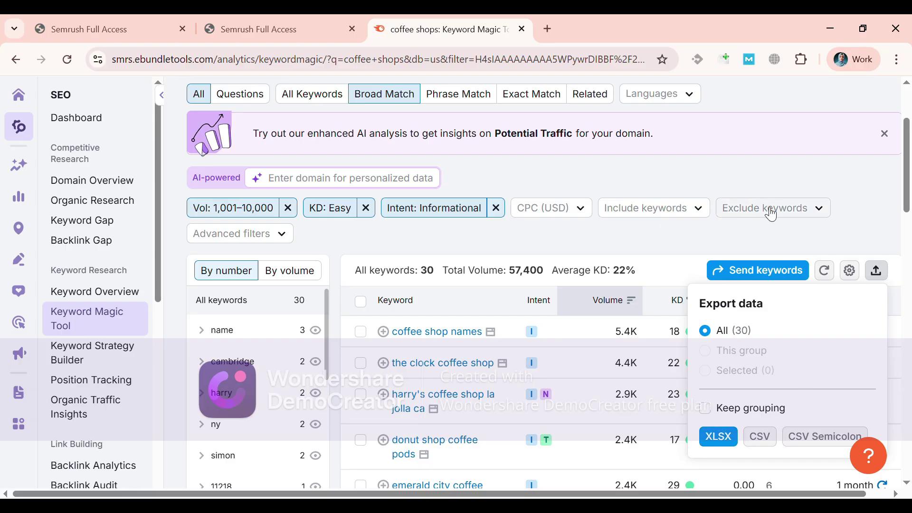
pyautogui.click(869, 197)
pyautogui.moveTo(911, 177); pyautogui.dragTo(909, 215)
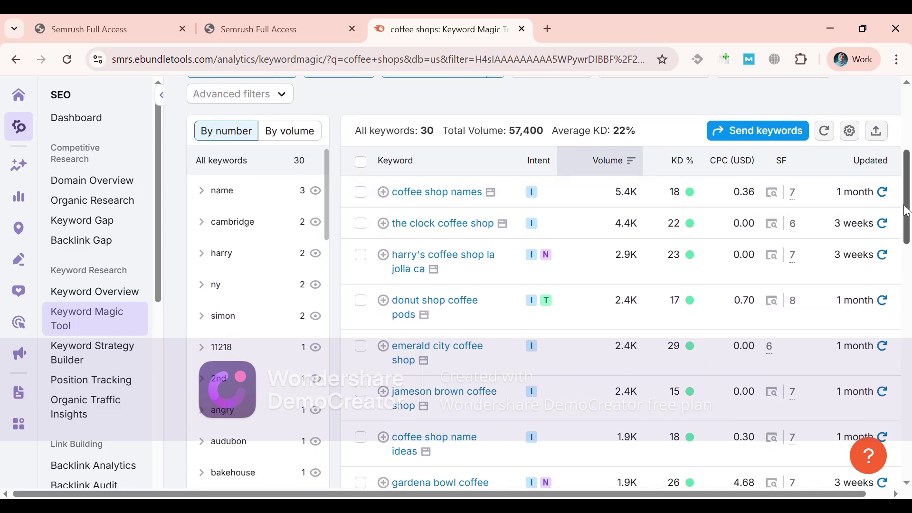
pyautogui.moveTo(908, 212); pyautogui.dragTo(910, 121)
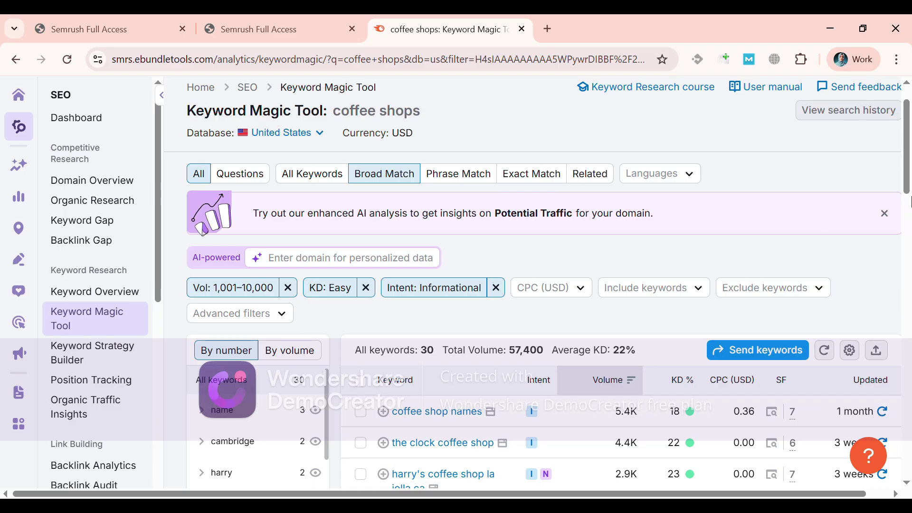
# Step: Open the keyword overview for "coffee shop names" from the filtered keyword list
pyautogui.scroll(-4, 427, 268)
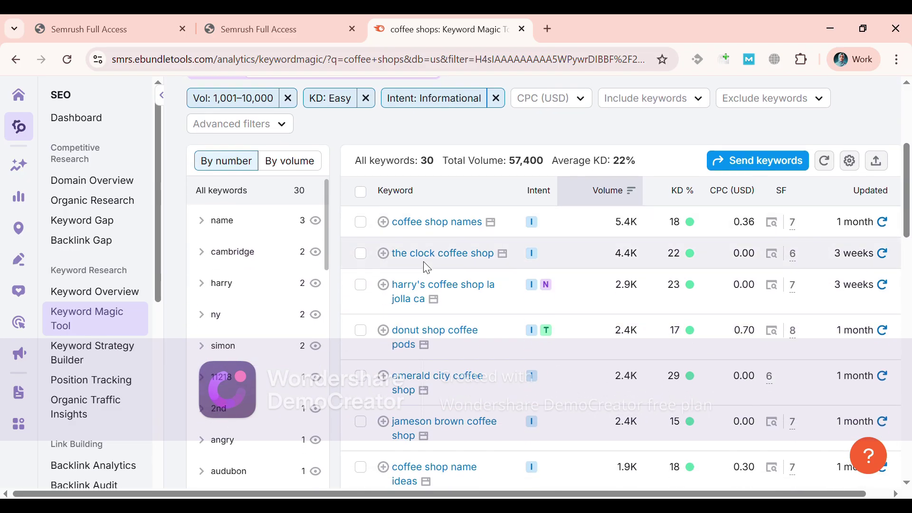
pyautogui.click(440, 226)
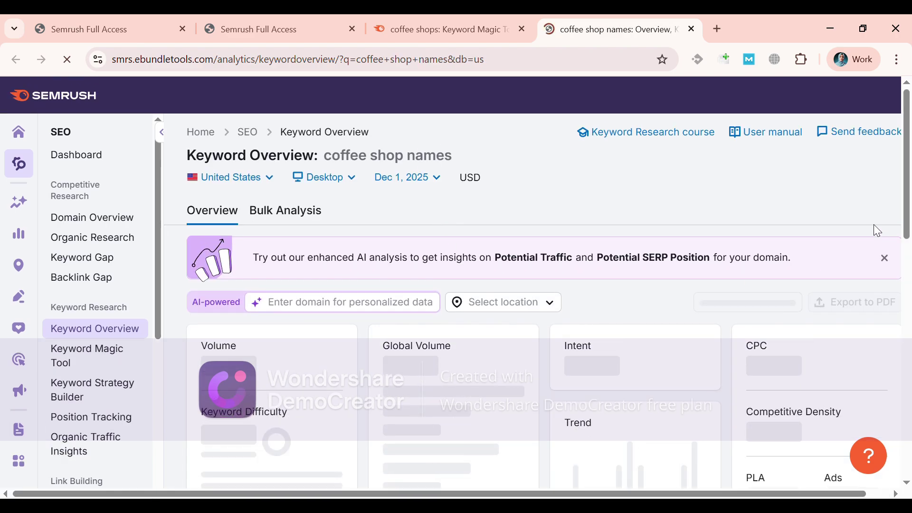
pyautogui.moveTo(910, 183); pyautogui.dragTo(910, 210)
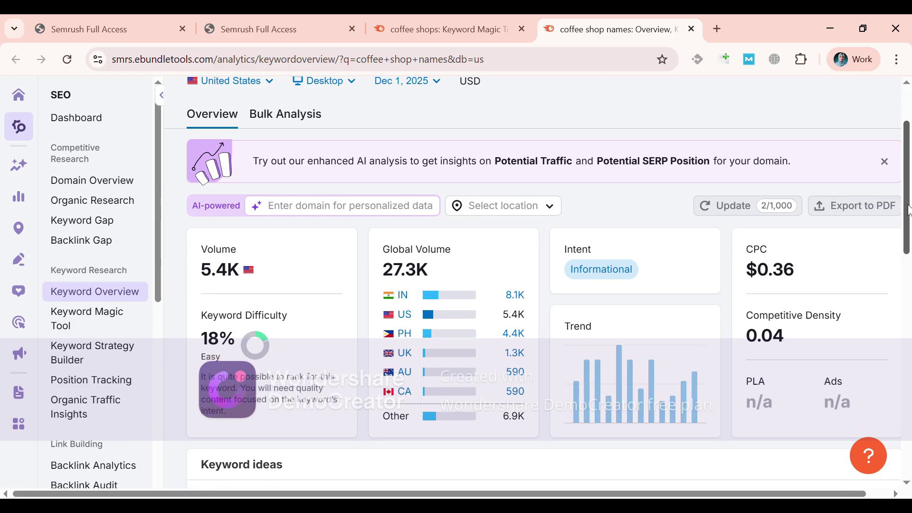
# Step: Examine the keyword's US volume, difficulty, global volume by country, intent, trend and CPC
pyautogui.scroll(1, 905, 206)
pyautogui.scroll(-1, 805, 233)
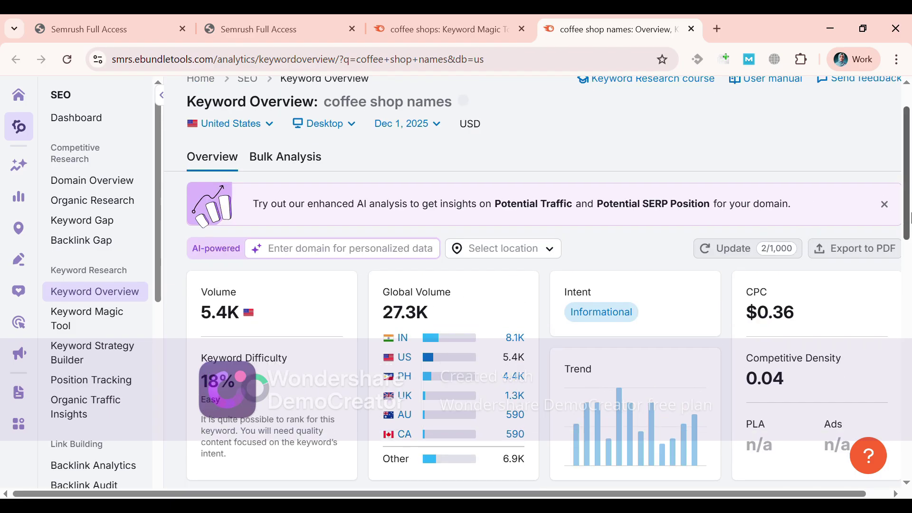
pyautogui.scroll(-2, 910, 207)
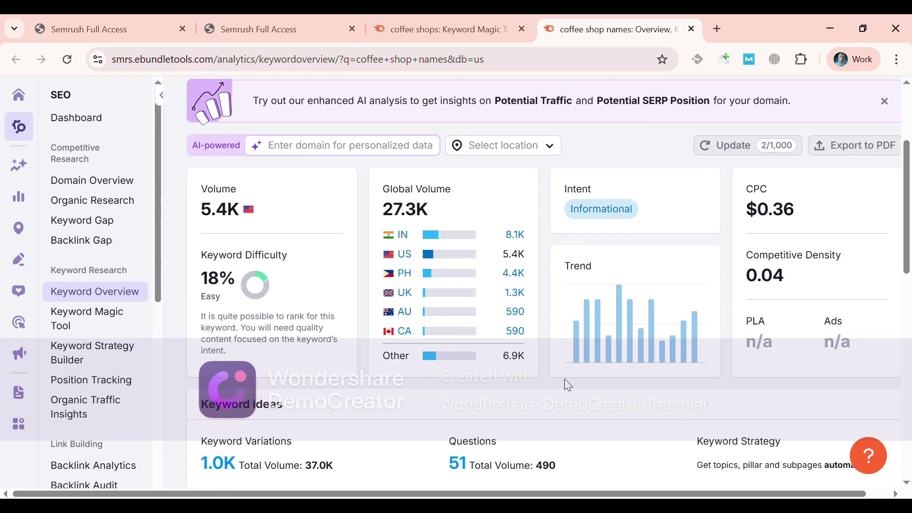
pyautogui.scroll(1, 413, 364)
pyautogui.scroll(1, 413, 364)
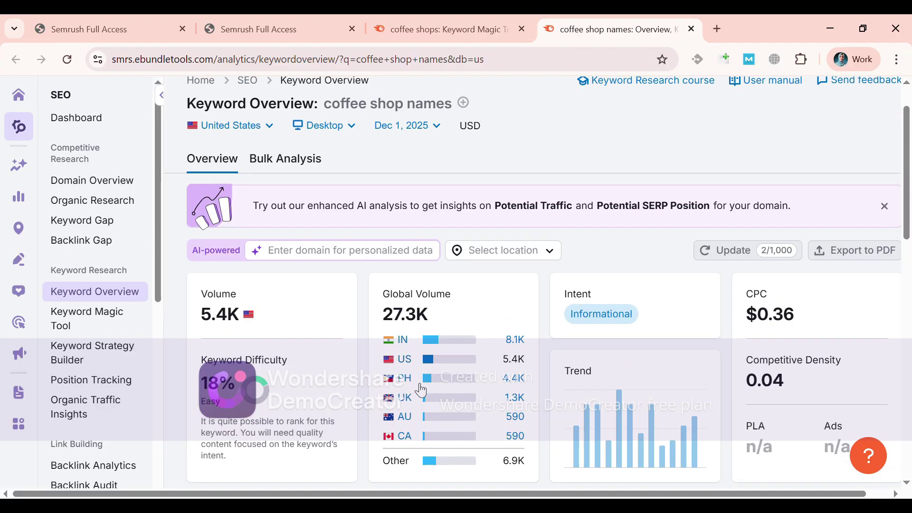
pyautogui.scroll(-1, 414, 453)
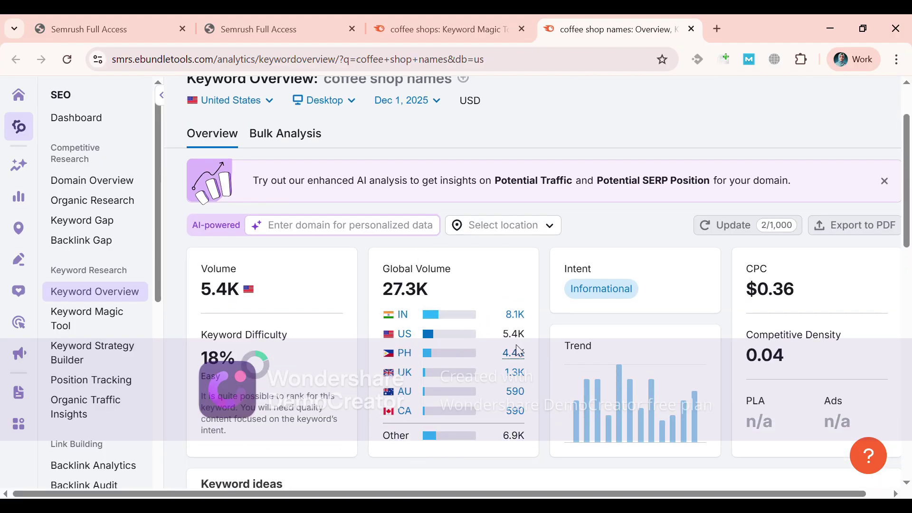
pyautogui.scroll(-1, 524, 348)
pyautogui.scroll(-1, 533, 347)
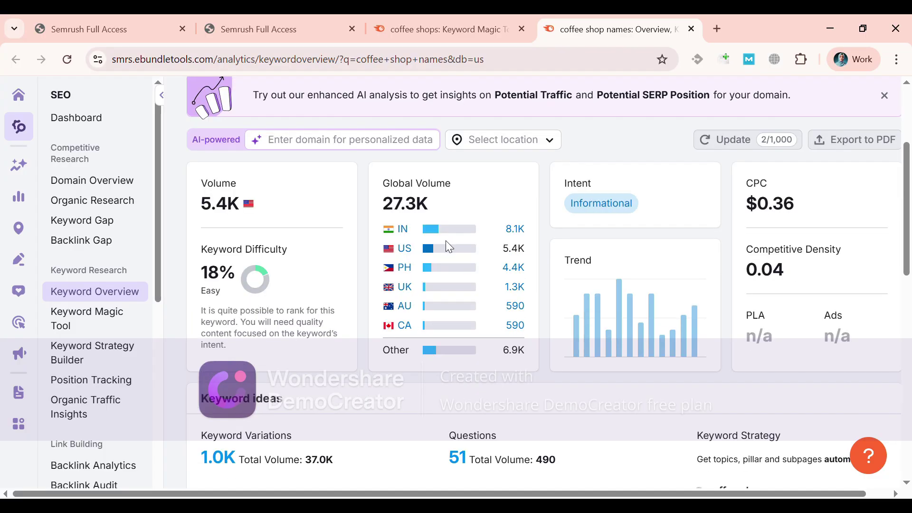
pyautogui.scroll(1, 535, 236)
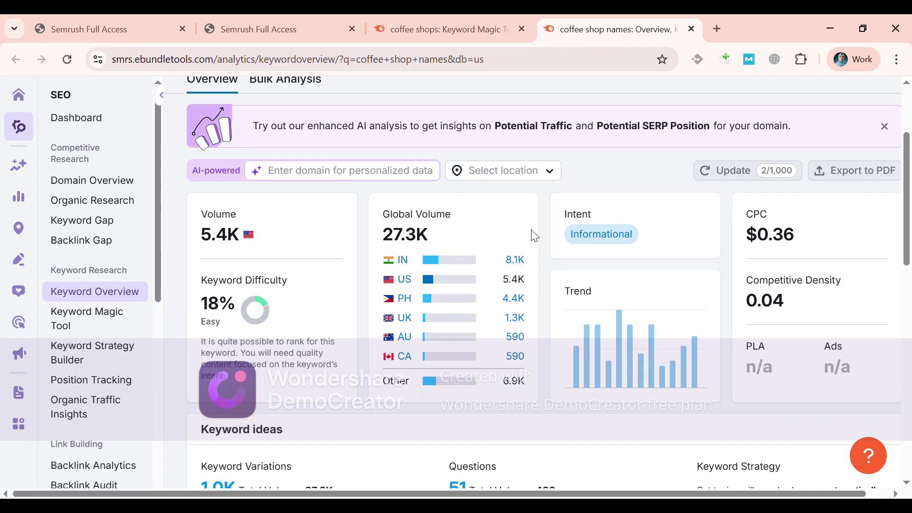
pyautogui.scroll(-1, 520, 310)
pyautogui.scroll(1, 514, 310)
pyautogui.scroll(-1, 520, 312)
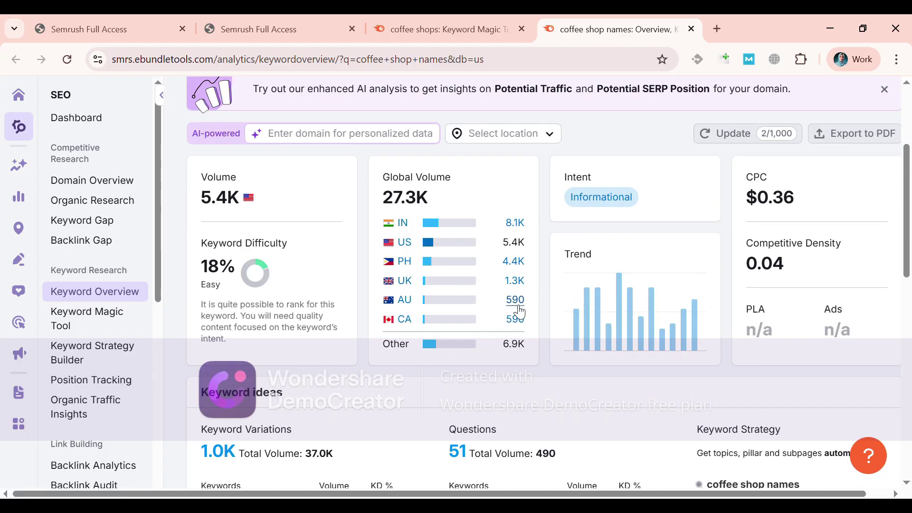
pyautogui.scroll(-1, 528, 372)
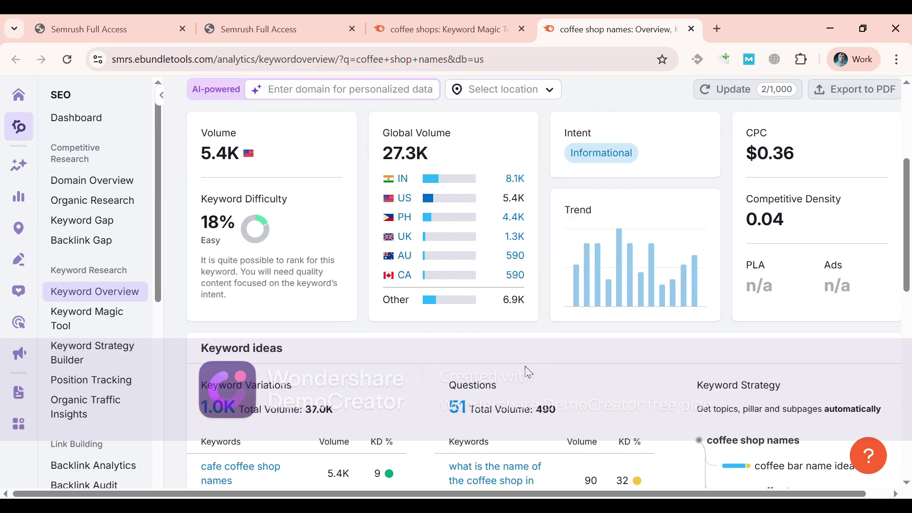
pyautogui.scroll(1, 529, 372)
pyautogui.scroll(1, 528, 372)
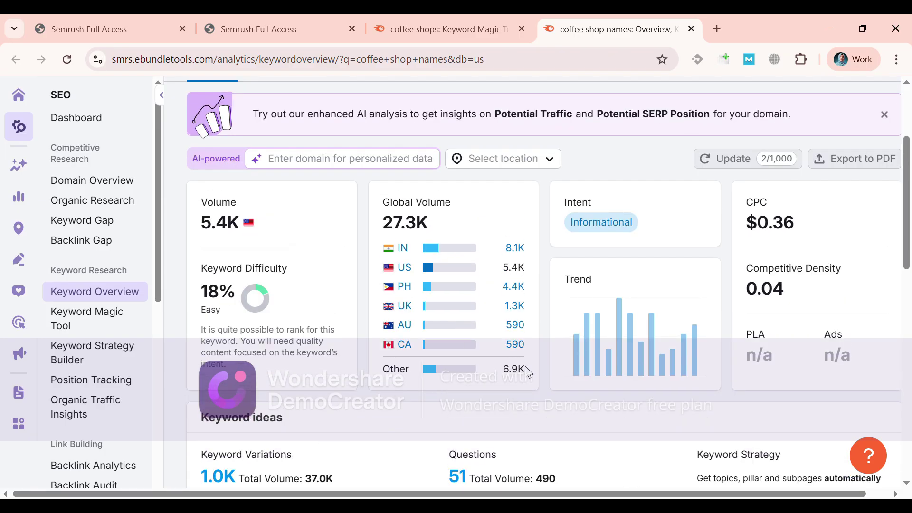
pyautogui.scroll(2, 528, 372)
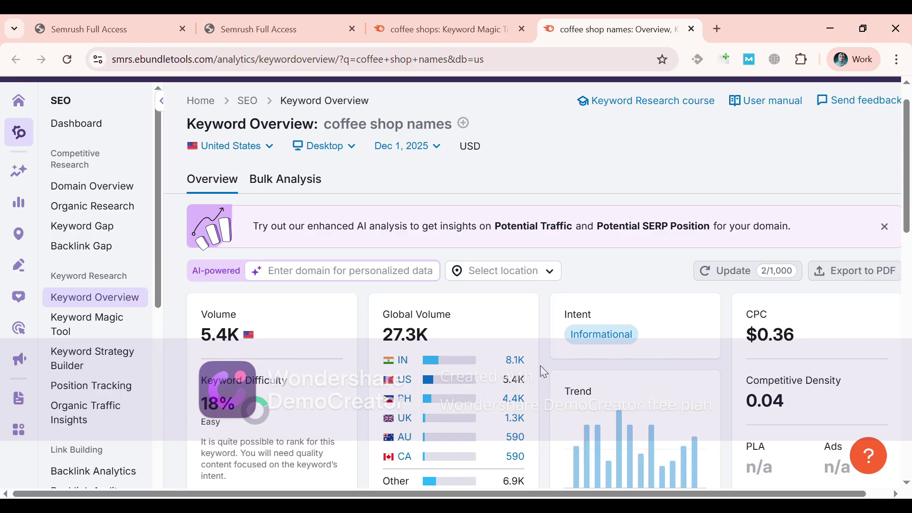
# Step: Review the keyword ideas and the top-ranking pages in the SERP analysis for "coffee shop names"
pyautogui.scroll(-1, 910, 200)
pyautogui.scroll(-3, 910, 200)
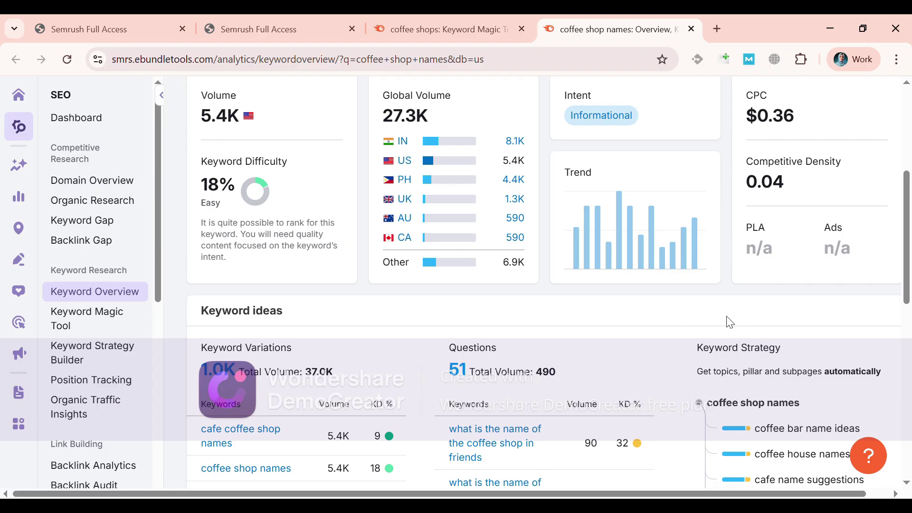
pyautogui.moveTo(909, 236); pyautogui.dragTo(908, 304)
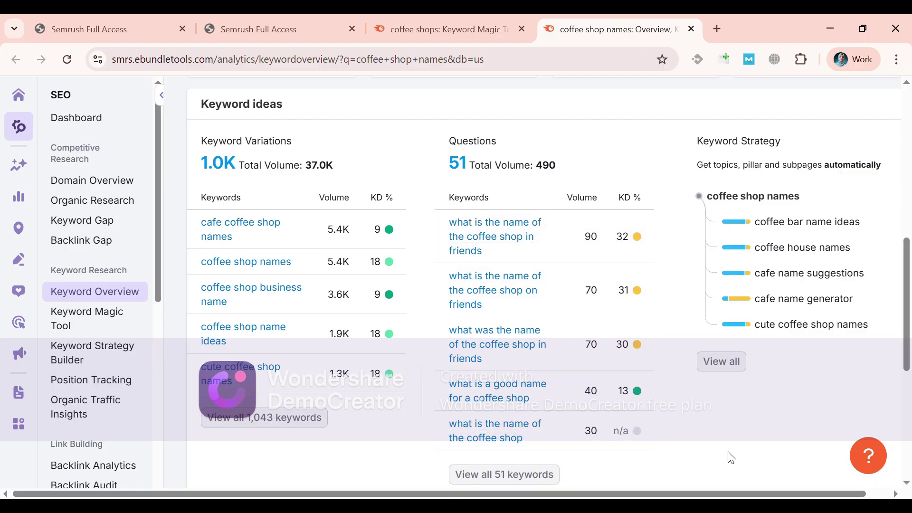
pyautogui.scroll(-9, 909, 290)
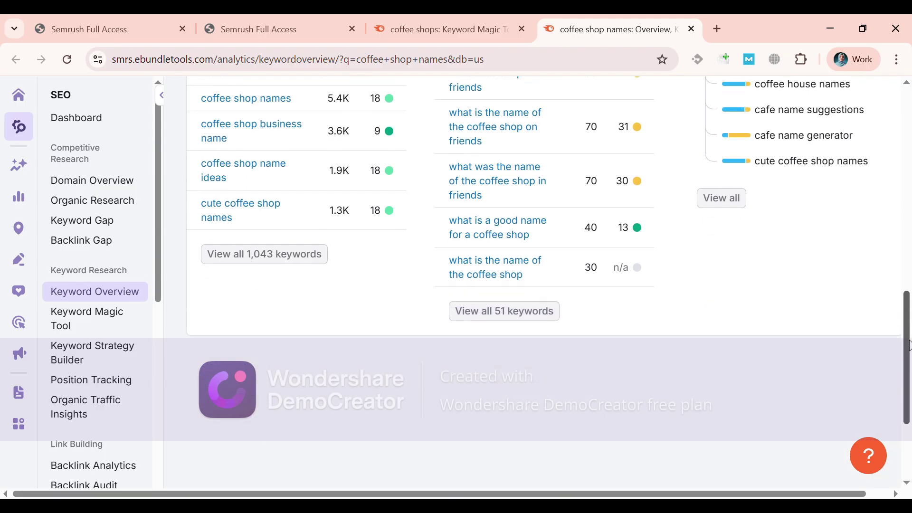
pyautogui.scroll(-2, 893, 403)
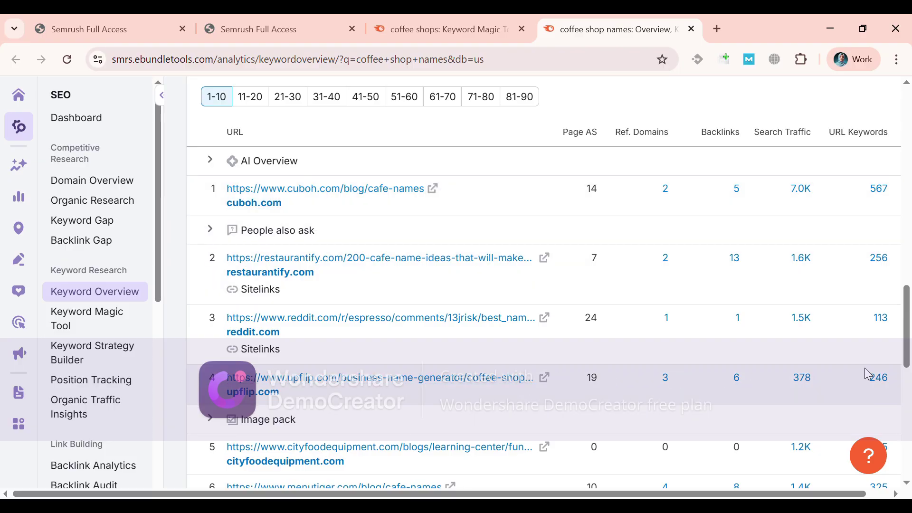
pyautogui.moveTo(910, 343); pyautogui.dragTo(909, 119)
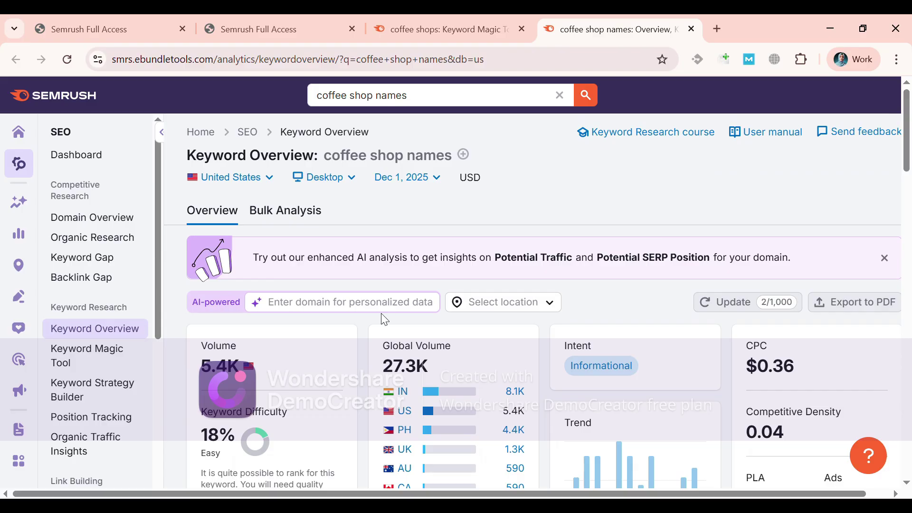
# Step: Open the Keyword Gap tool and examine its domain and competitor entry fields
pyautogui.click(97, 261)
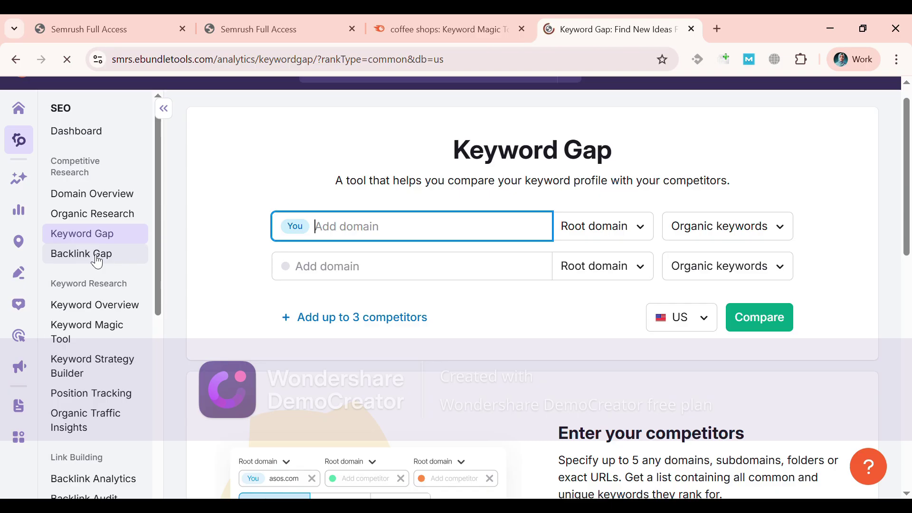
pyautogui.scroll(-4, 95, 260)
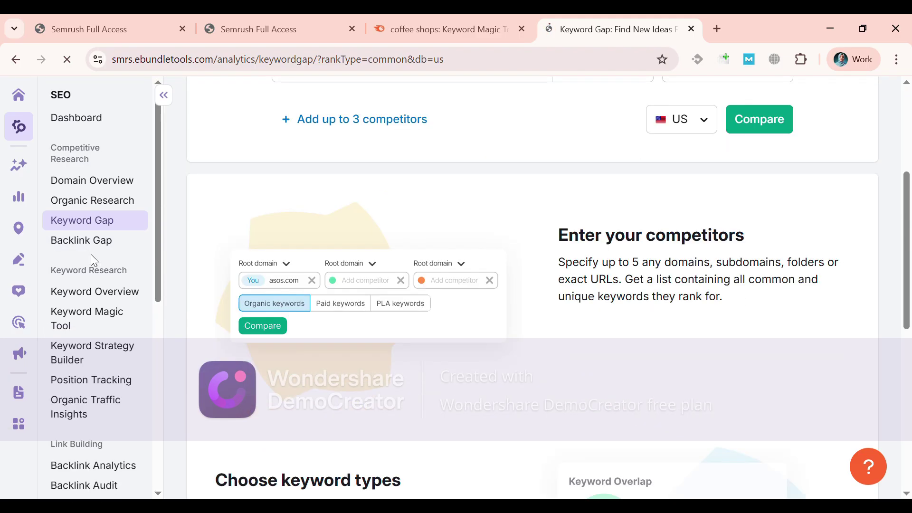
pyautogui.scroll(-1, 94, 260)
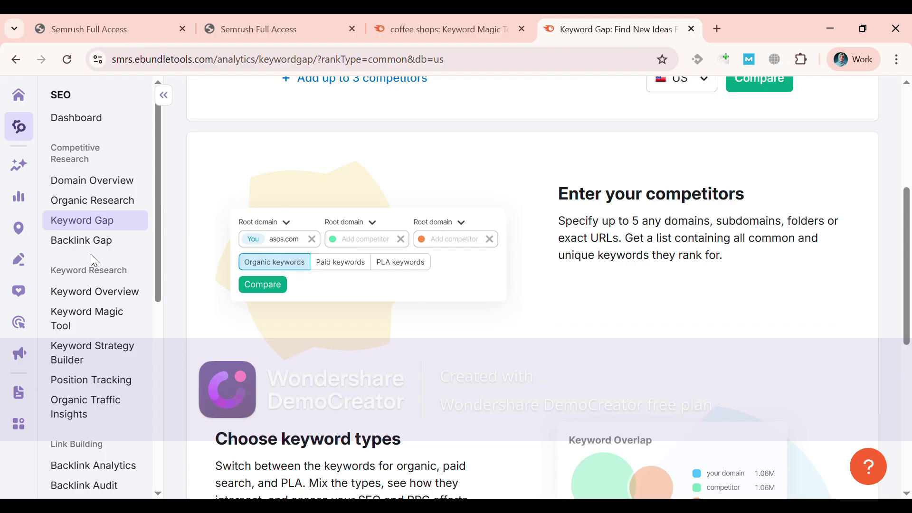
pyautogui.scroll(-1, 93, 260)
pyautogui.moveTo(906, 257); pyautogui.dragTo(910, 141)
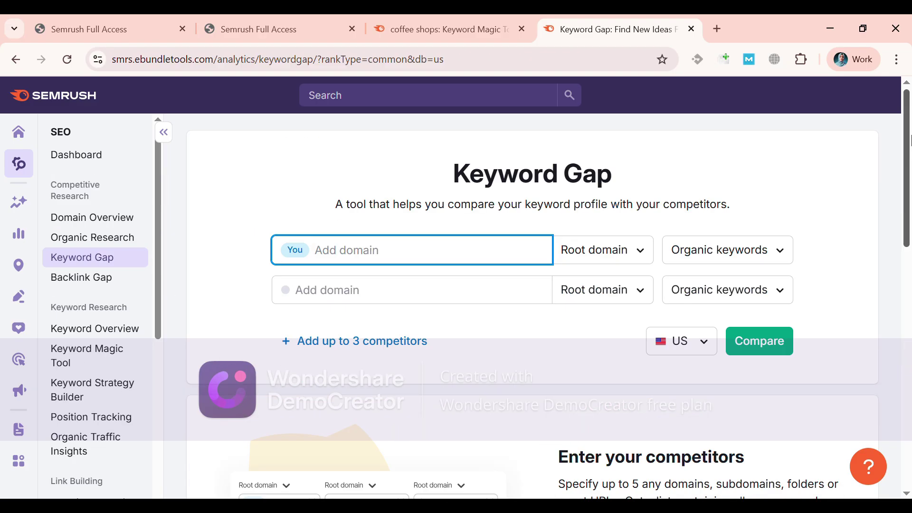
pyautogui.scroll(-1, 402, 256)
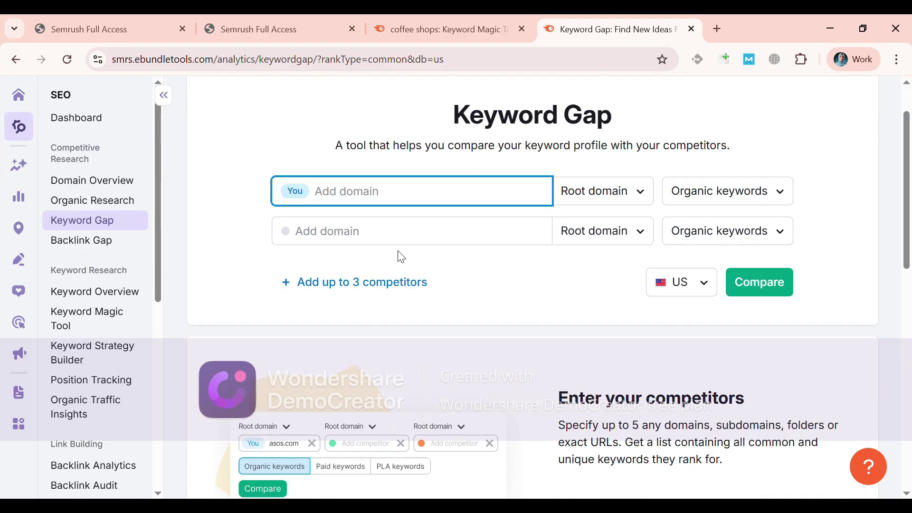
pyautogui.scroll(1, 380, 202)
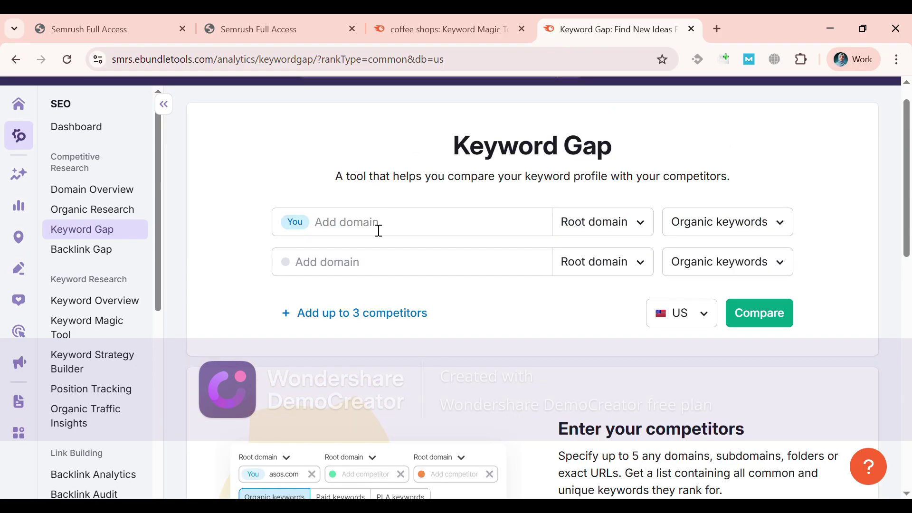
pyautogui.click(369, 265)
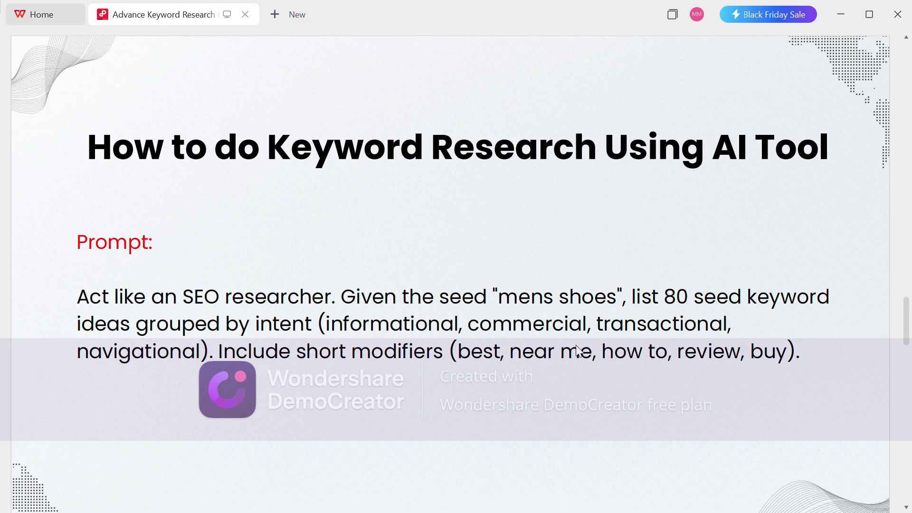
pyautogui.scroll(-3, 577, 350)
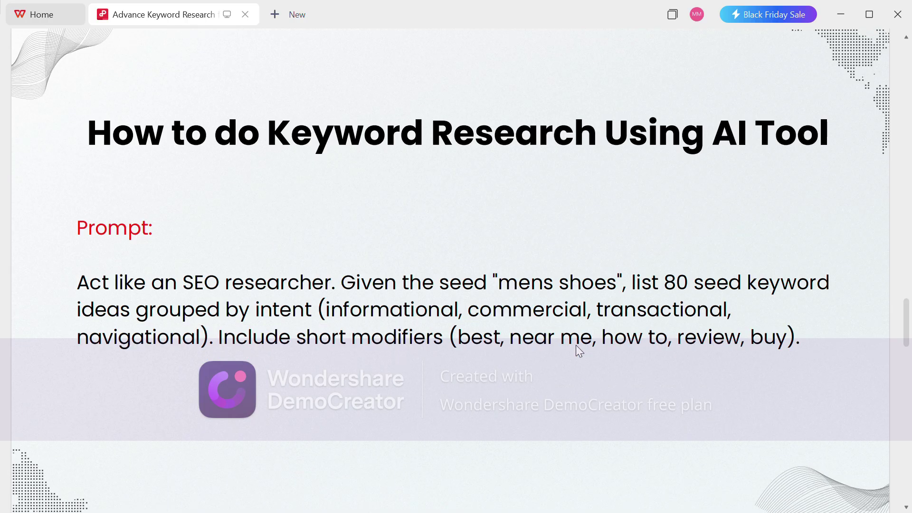
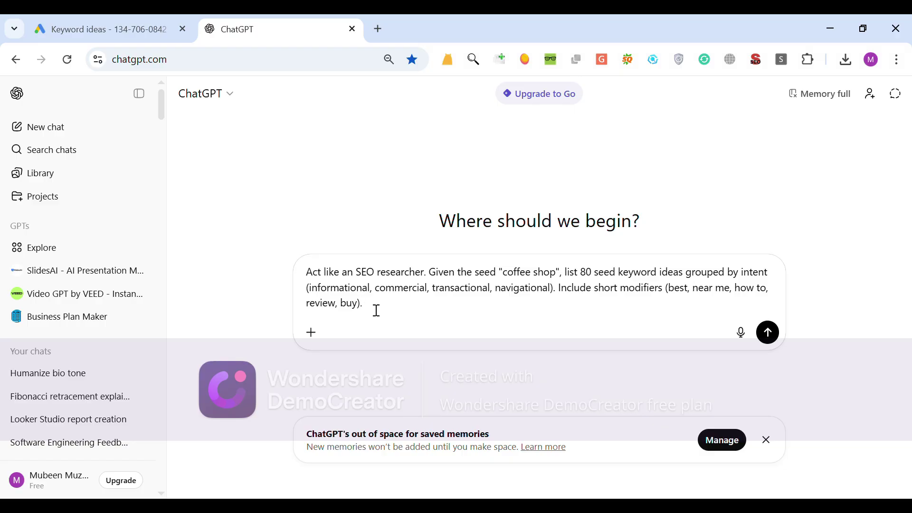
# Step: Submit the prompt for 80 "coffee shop" seed keywords grouped by intent and read the informational and commercial ideas
pyautogui.press('Return')
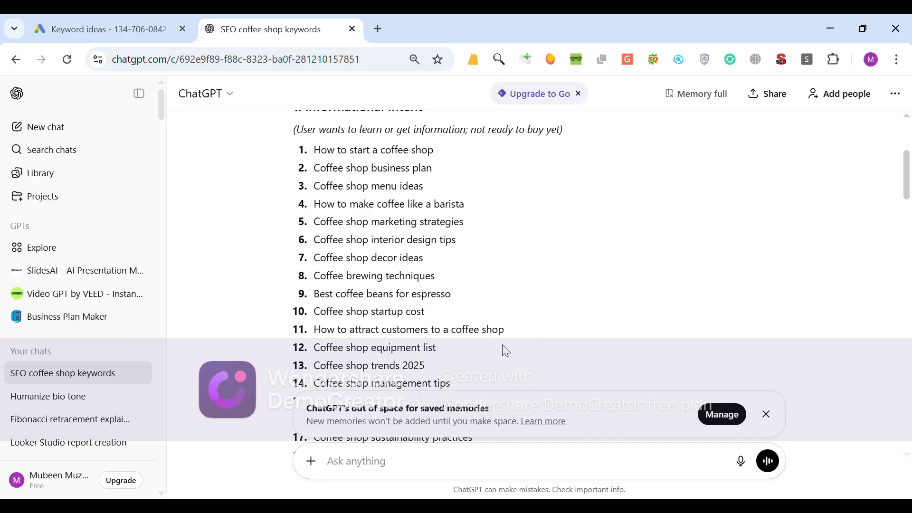
pyautogui.scroll(-6, 505, 350)
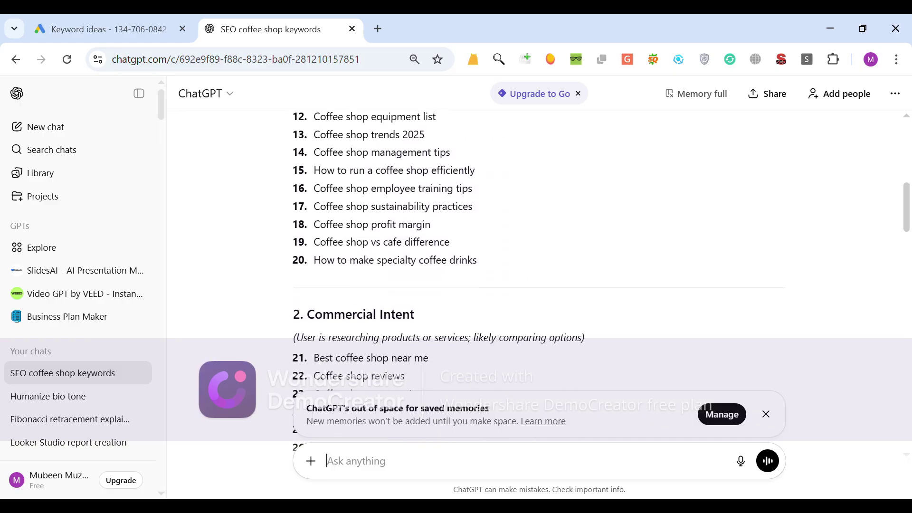
pyautogui.scroll(-2, 506, 285)
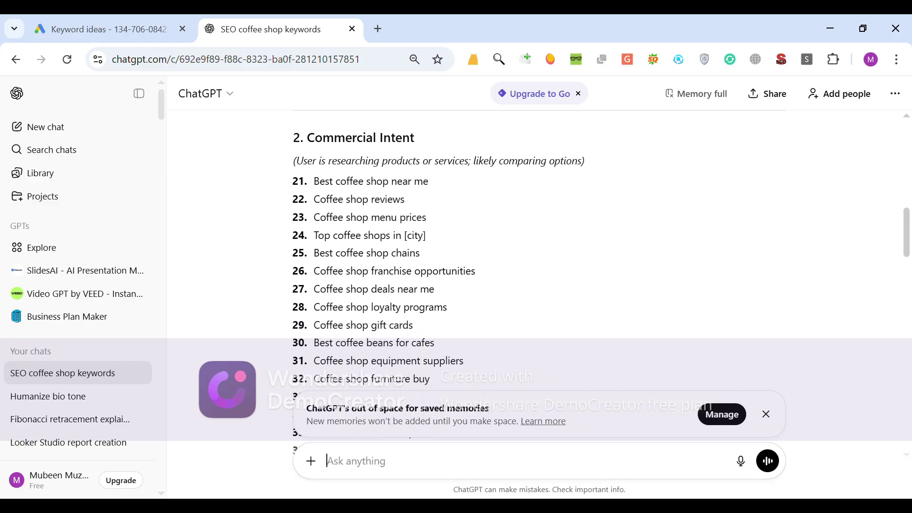
pyautogui.scroll(-1, 438, 285)
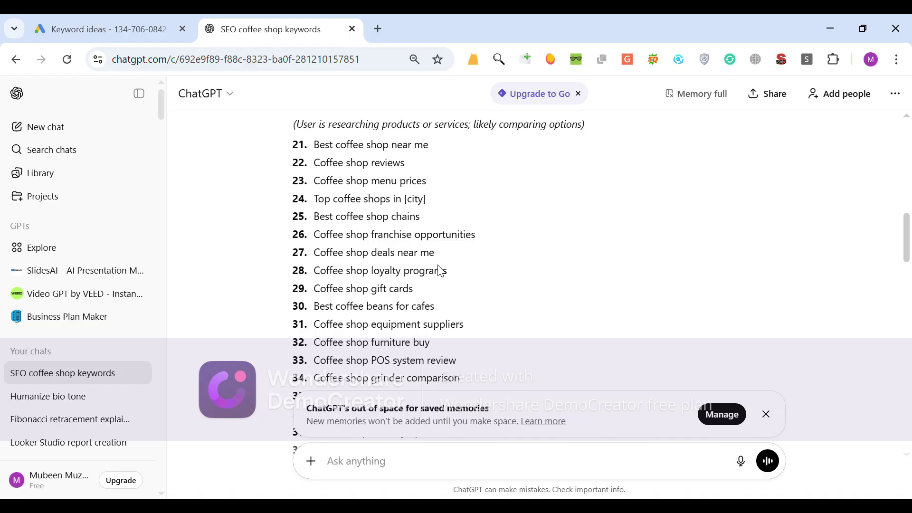
pyautogui.scroll(-9, 470, 325)
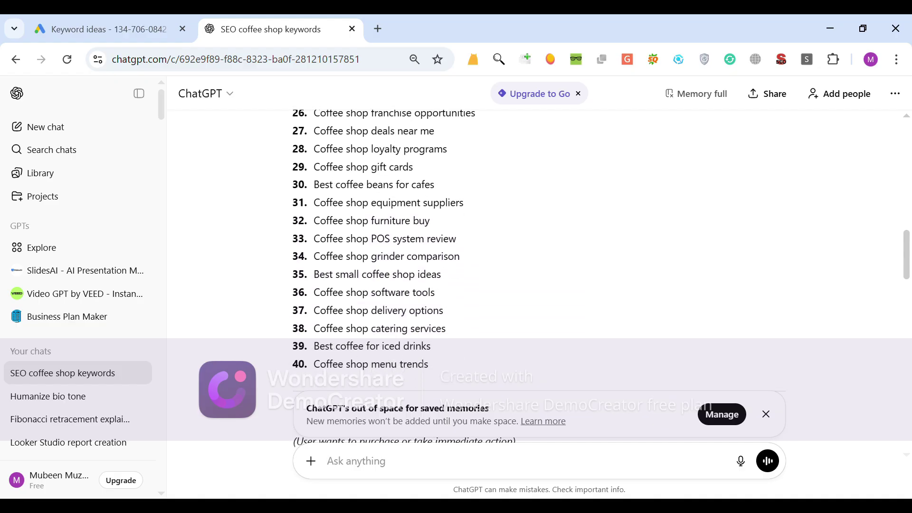
pyautogui.scroll(-1, 539, 273)
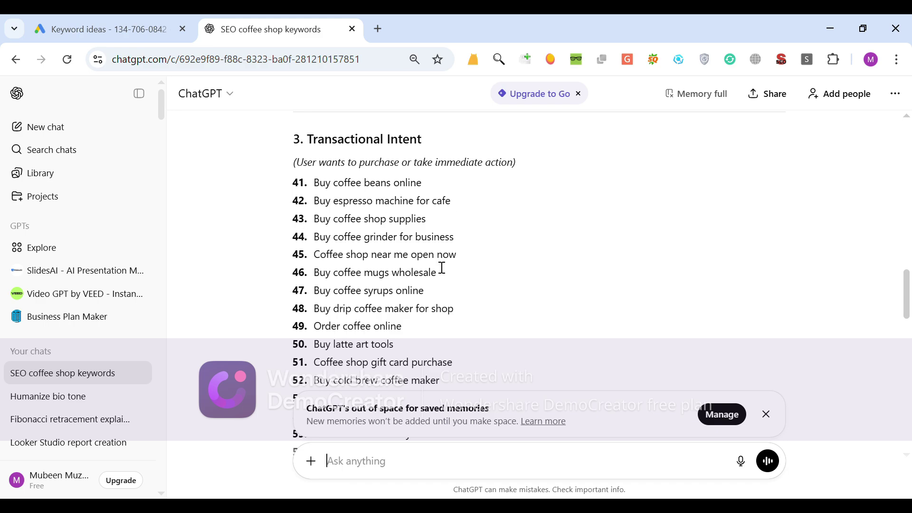
# Step: Review the transactional and navigational keyword ideas and the summary of modifiers at the end of the answer
pyautogui.scroll(-2, 442, 268)
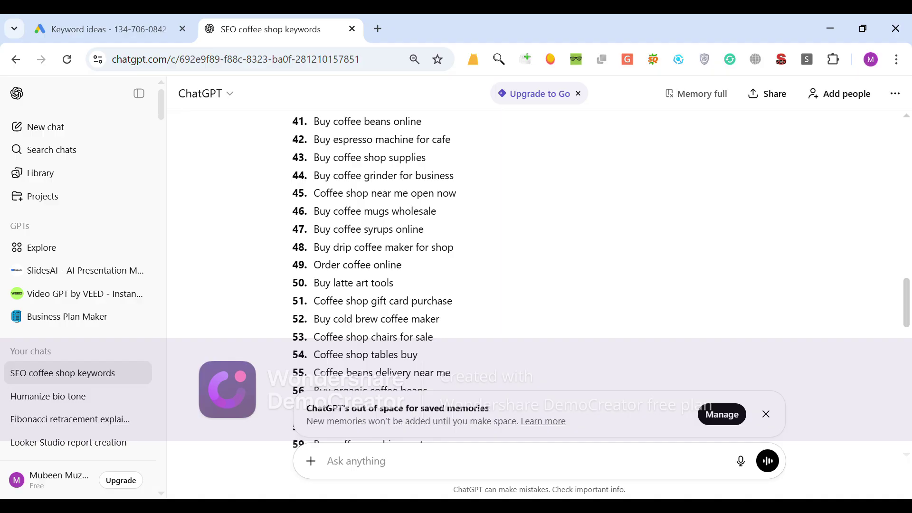
pyautogui.scroll(-1, 442, 269)
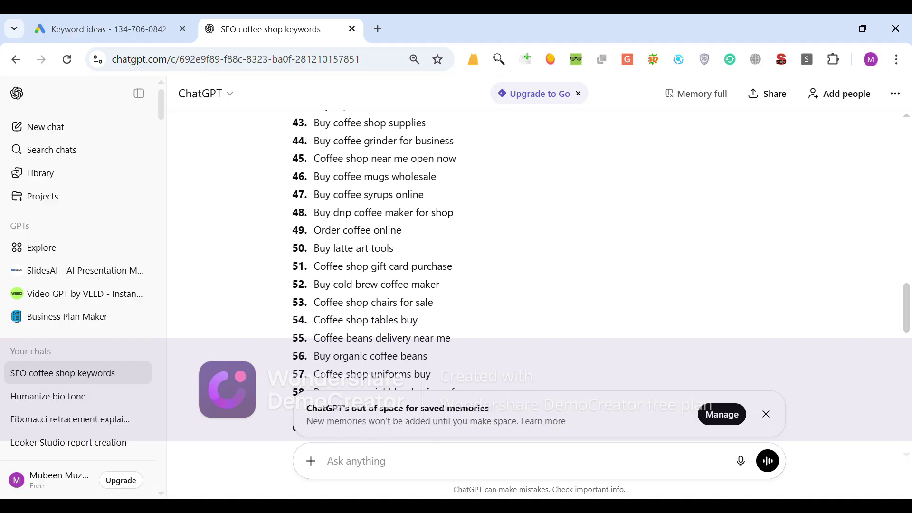
pyautogui.scroll(-1, 442, 268)
pyautogui.scroll(-5, 442, 268)
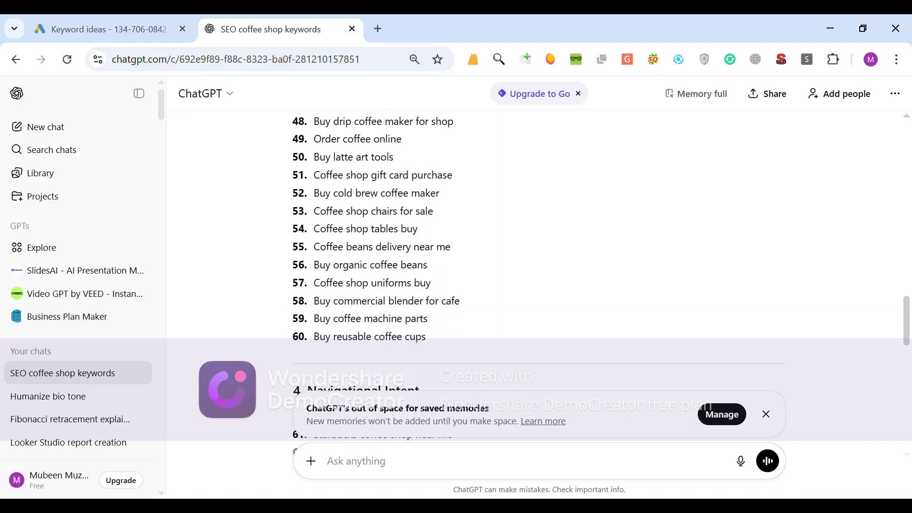
pyautogui.scroll(-3, 539, 282)
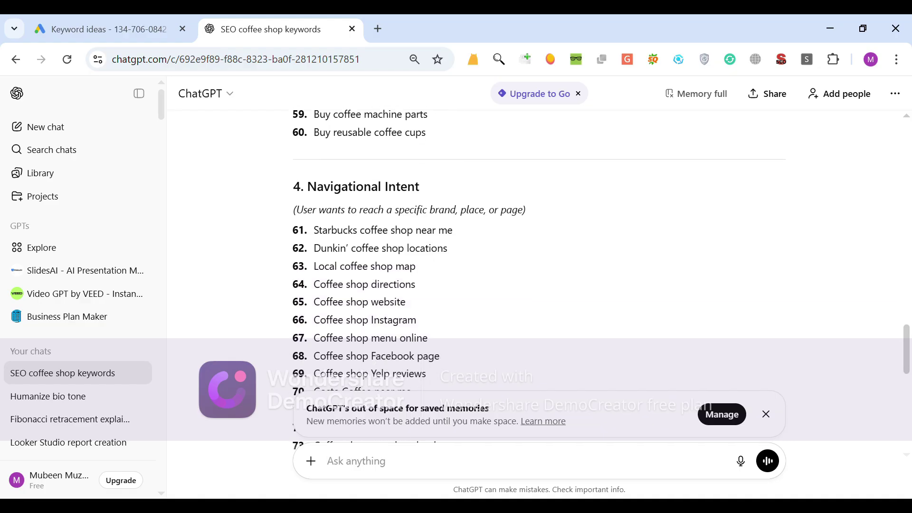
pyautogui.scroll(-1, 538, 283)
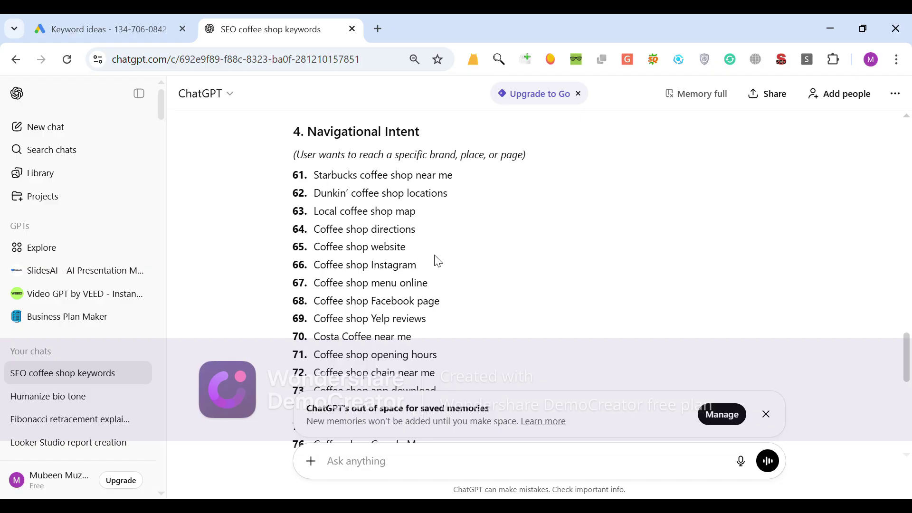
pyautogui.scroll(-2, 438, 261)
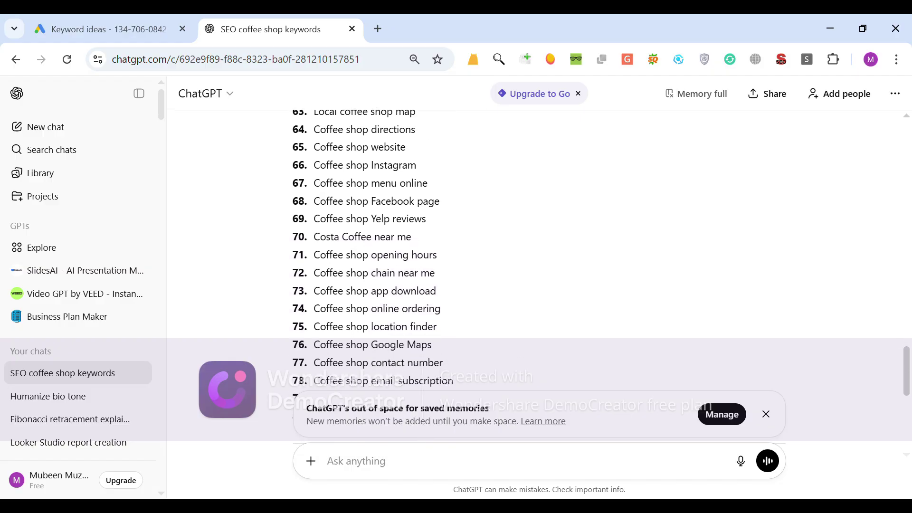
pyautogui.scroll(2, 373, 257)
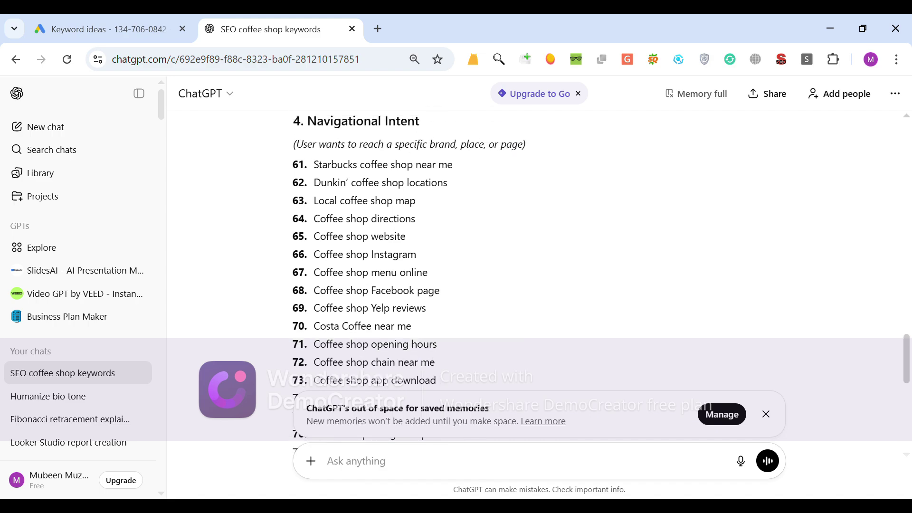
pyautogui.scroll(-5, 408, 275)
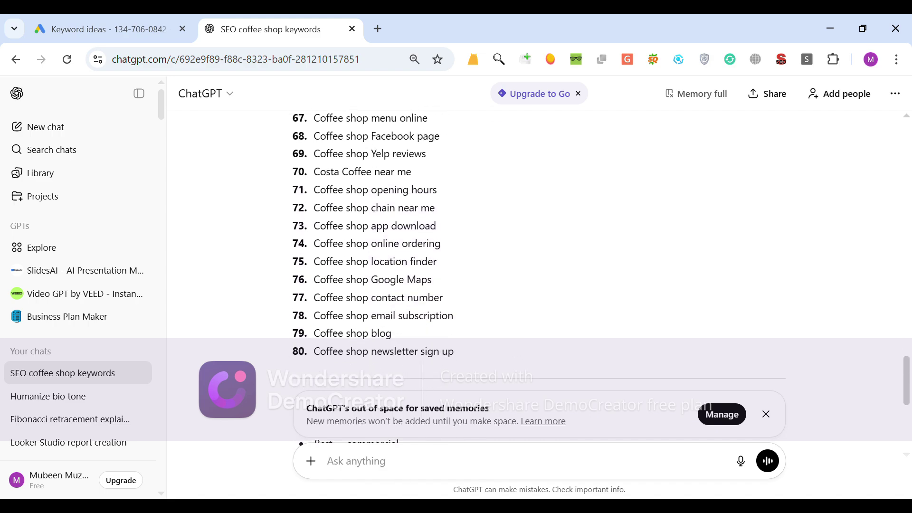
pyautogui.scroll(-4, 408, 276)
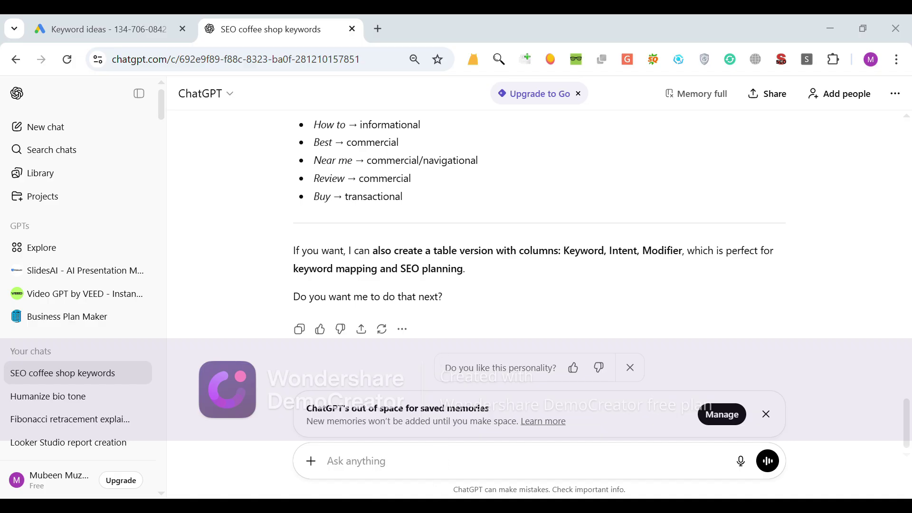
# Step: Ask for 20 long-tail variants in a table with Keyword, Intent, Search Volume Estimate and Difficulty Estimate columns, and reply "yes" to the follow-up
pyautogui.click(392, 470)
pyautogui.write('Expand these seed keywords into 20 long-tail variants. Include search intent (informational, commercial, transactional, navigational), natural modifiers (best, how to, review, buy), and local variants if applicable.  Return as a clean table with columns: Keyword | Intent | Search Volume Estimate | Difficulty Estimate. Seed keywords: {list of seeds}')
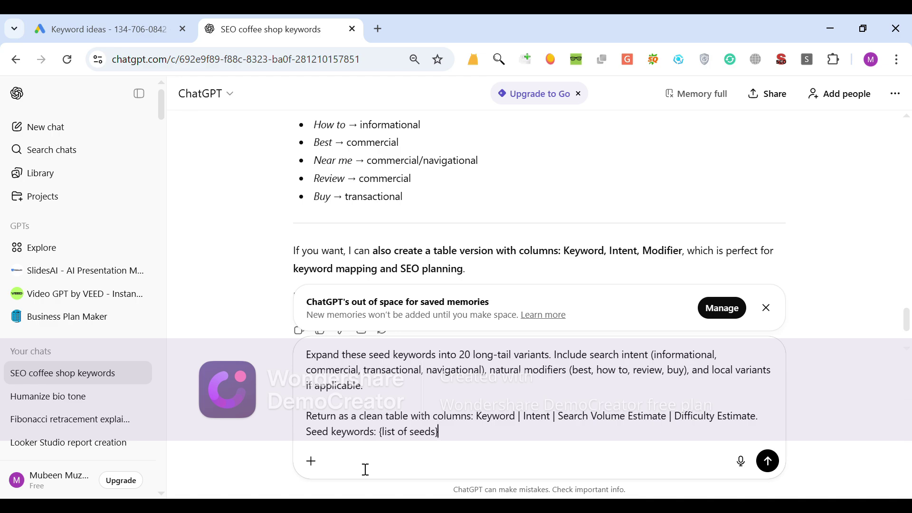
pyautogui.press('Return')
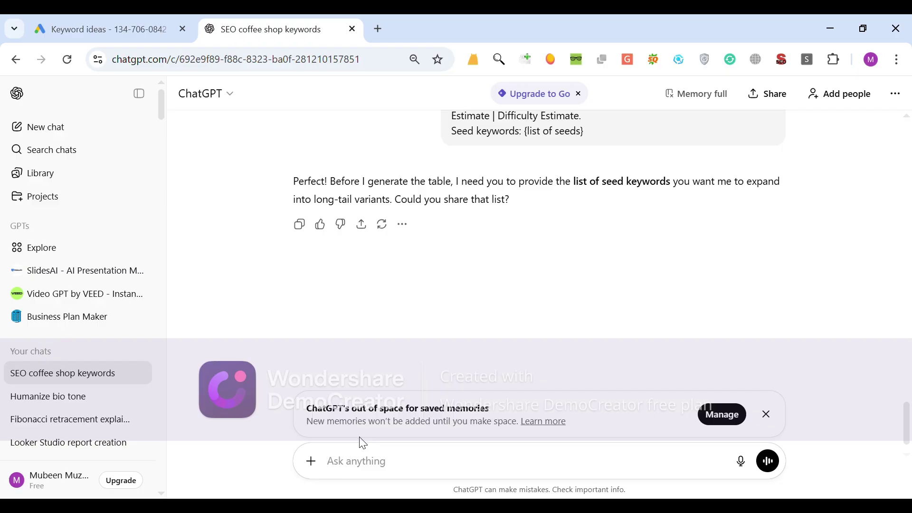
pyautogui.write('yes')
pyautogui.press('Return')
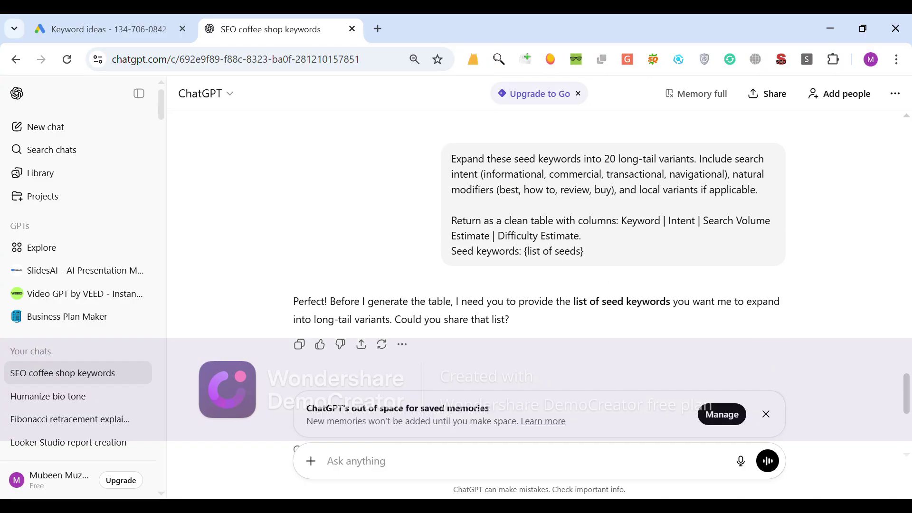
# Step: Copy the full list of 80 seed keywords from the first answer and send it as the requested seed list
pyautogui.scroll(10, 539, 285)
pyautogui.scroll(15, 539, 285)
pyautogui.scroll(10, 637, 229)
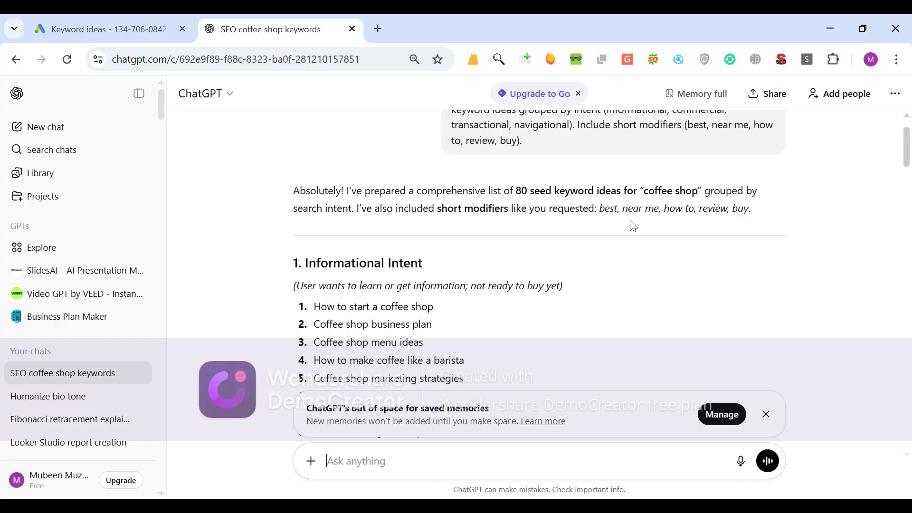
pyautogui.moveTo(295, 264); pyautogui.dragTo(482, 243)
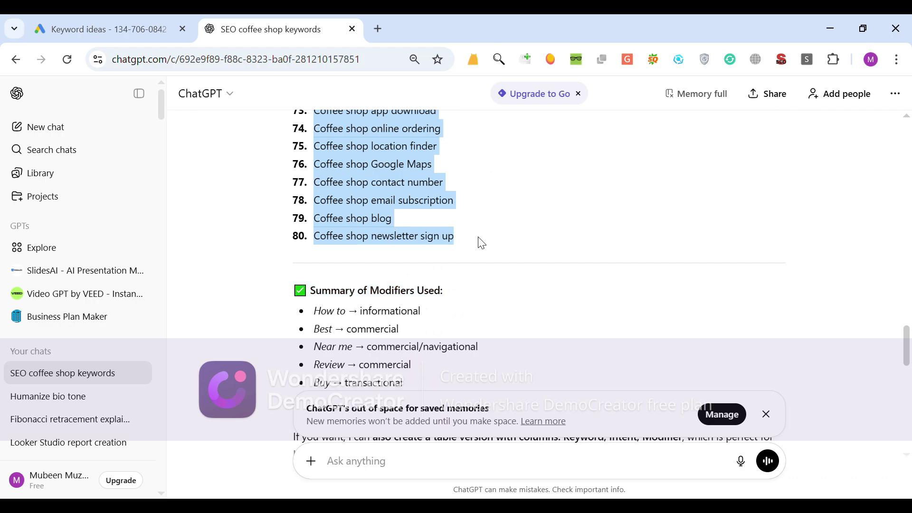
pyautogui.hotkey('ctrl', 'c')
pyautogui.click(393, 461)
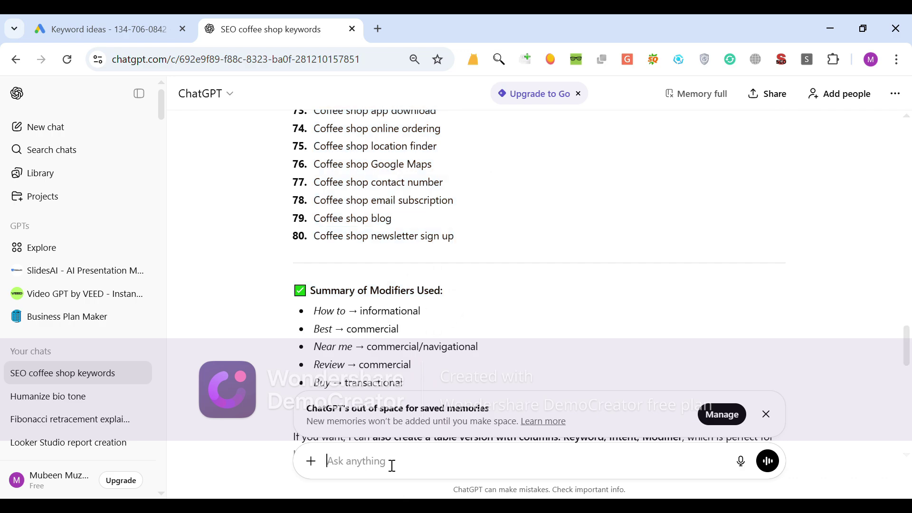
pyautogui.hotkey('ctrl', 'v')
pyautogui.press('Return')
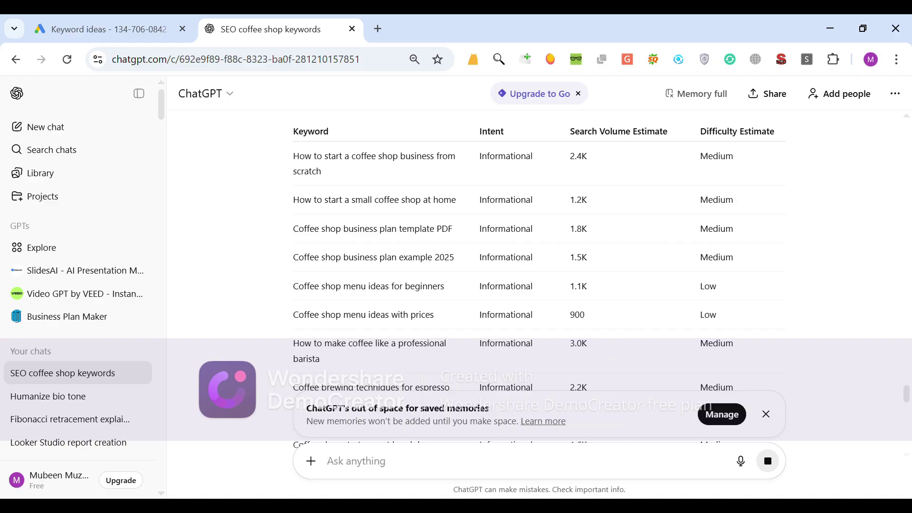
# Step: Examine the long-tail keyword table's intent, search volume and difficulty estimates from the informational rows through the navigational rows
pyautogui.scroll(1, 540, 280)
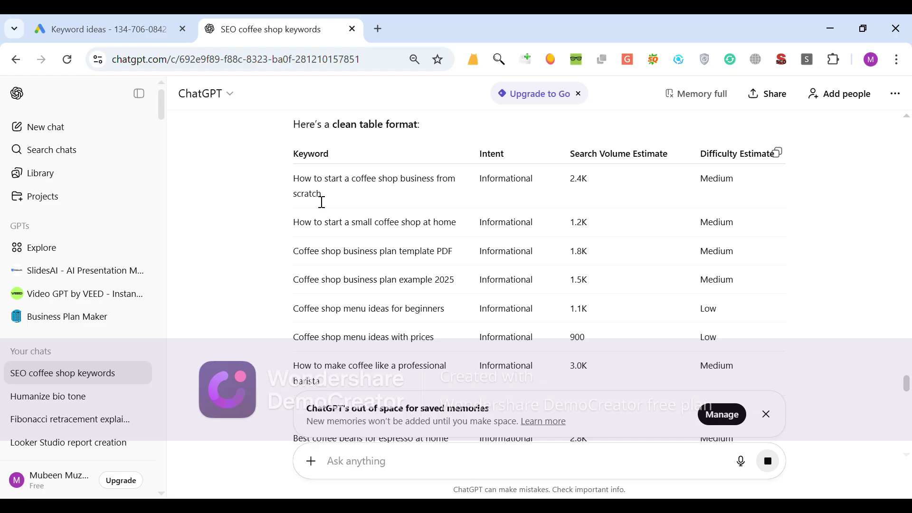
pyautogui.tripleClick(314, 187)
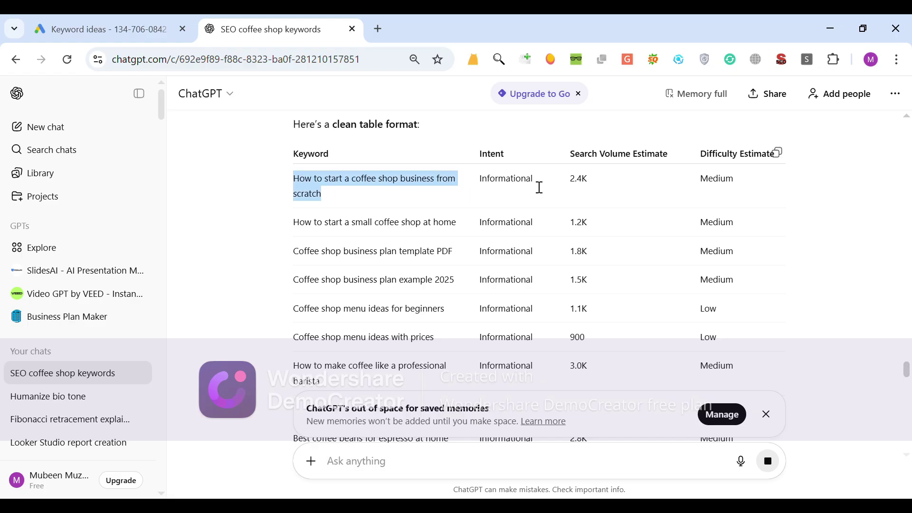
pyautogui.moveTo(579, 187); pyautogui.dragTo(614, 193)
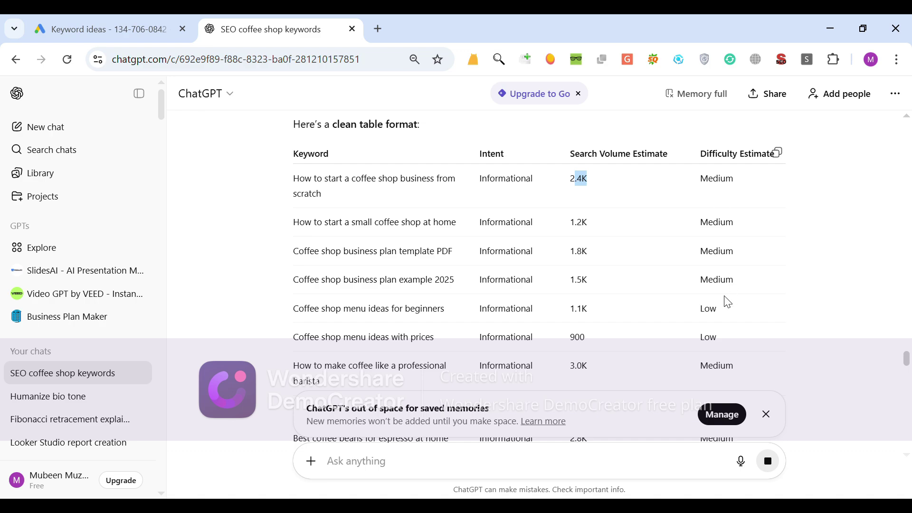
pyautogui.scroll(-4, 668, 319)
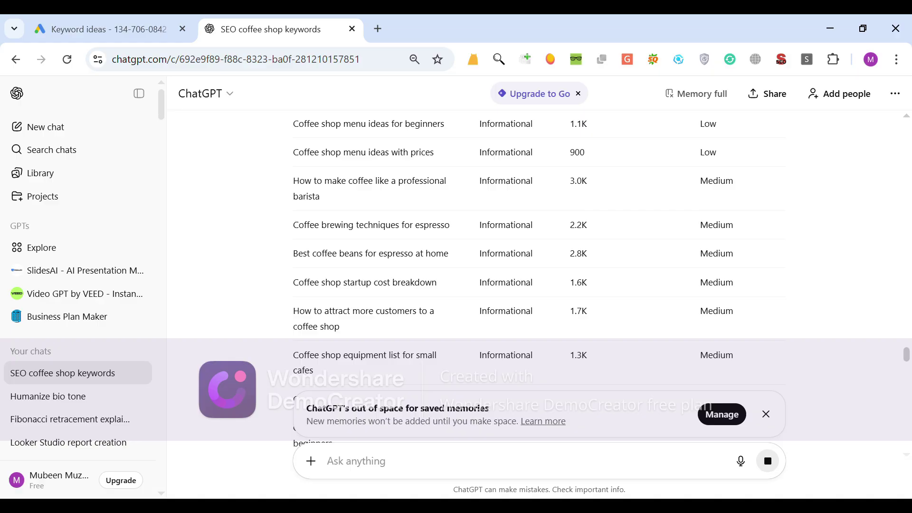
pyautogui.scroll(1, 539, 276)
pyautogui.scroll(3, 540, 276)
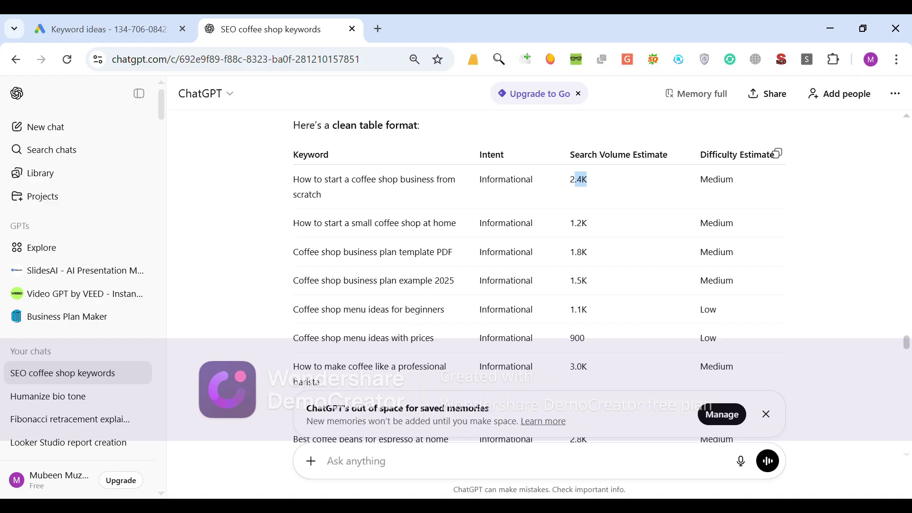
pyautogui.scroll(-10, 539, 275)
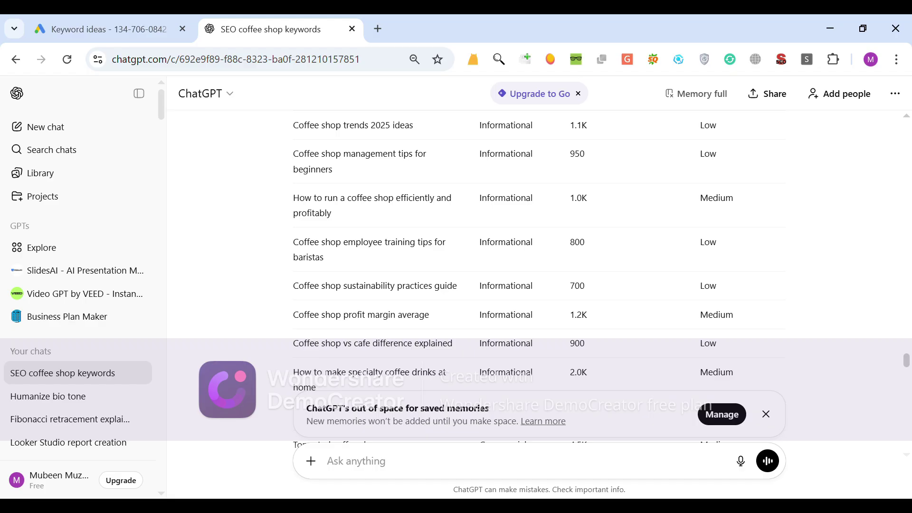
pyautogui.scroll(-15, 539, 276)
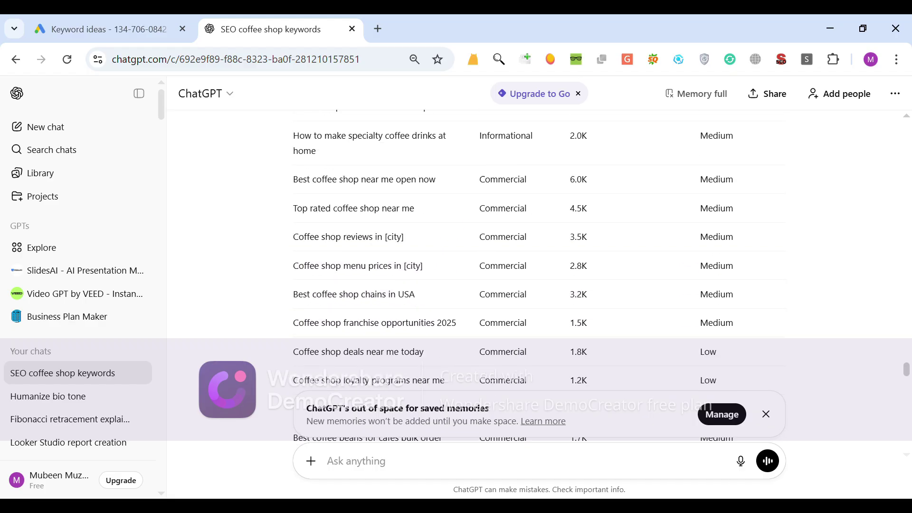
pyautogui.scroll(-15, 539, 275)
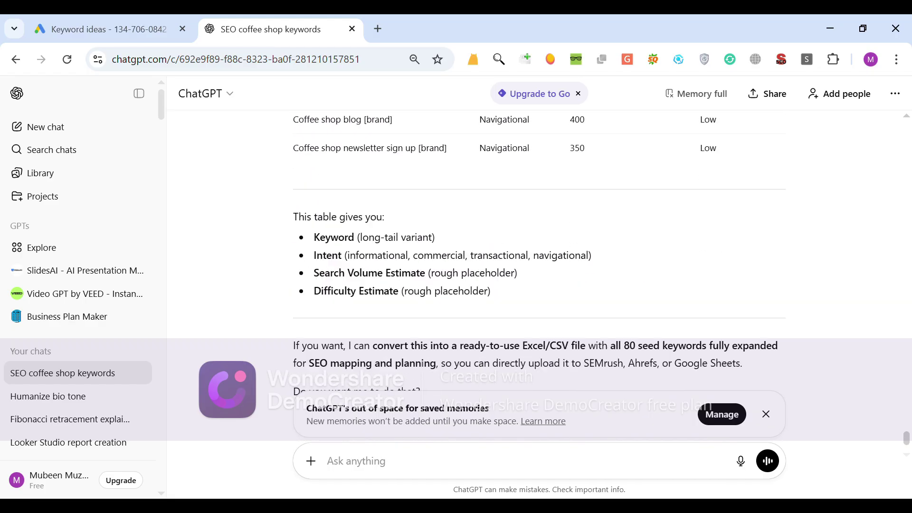
pyautogui.scroll(4, 539, 276)
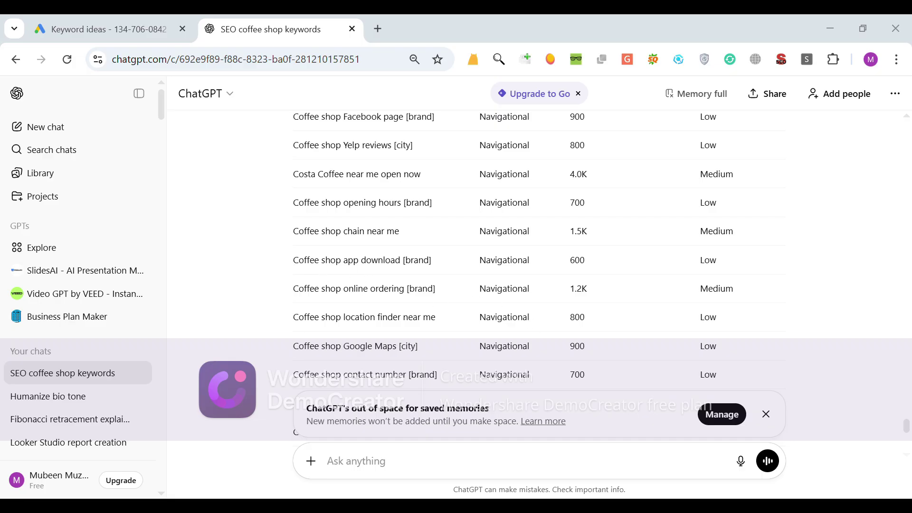
# Step: Request the top 40 keywords by opportunity = (search_volume / difficulty) * intent_weight, with transactional=1.2, commercial=1.1, informational=0.9, and reply "pick above kewyrods"
pyautogui.click(381, 470)
pyautogui.hotkey('ctrl', 'v')
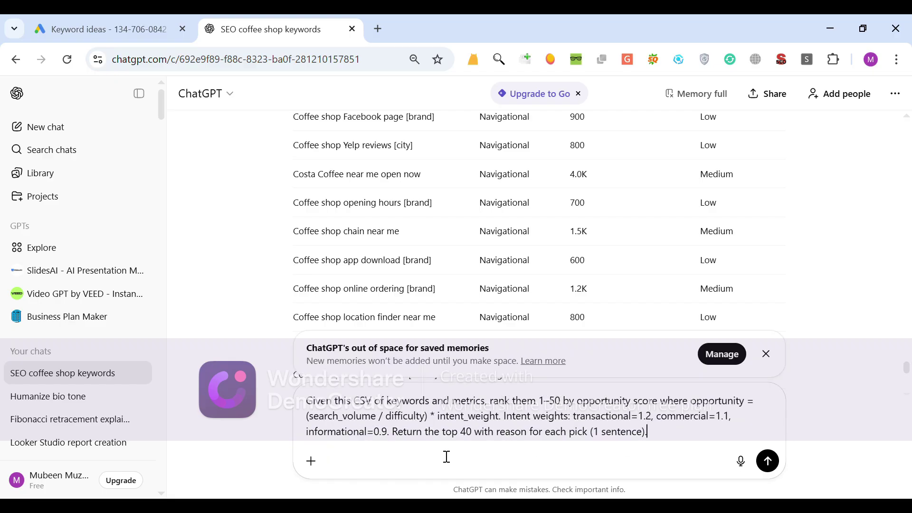
pyautogui.press('Return')
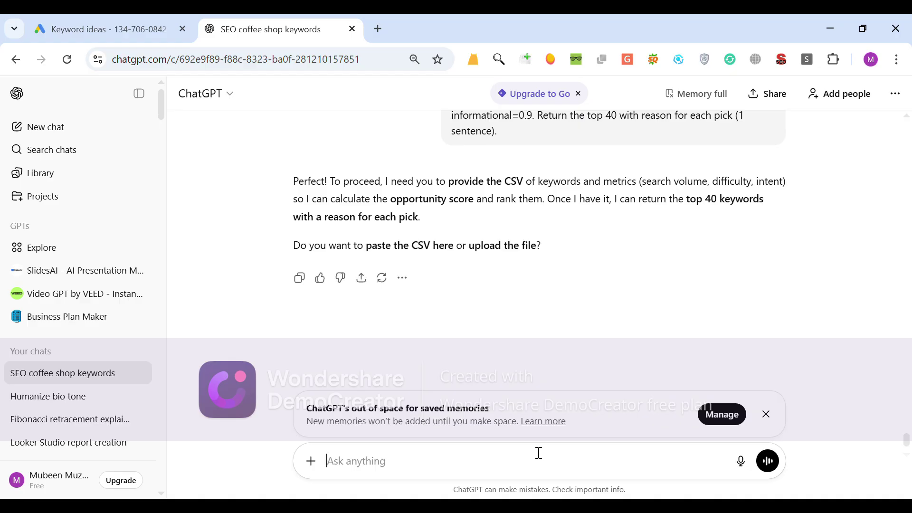
pyautogui.write('pick above kewyrods')
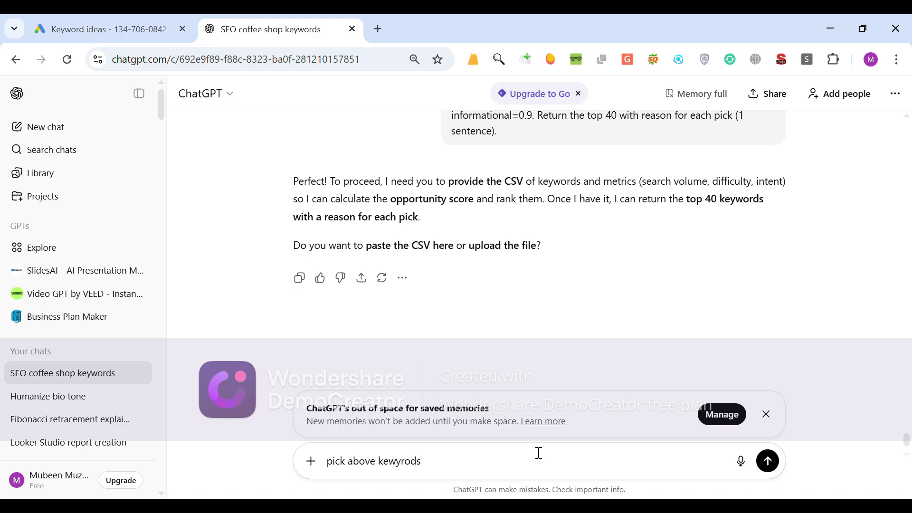
pyautogui.press('Return')
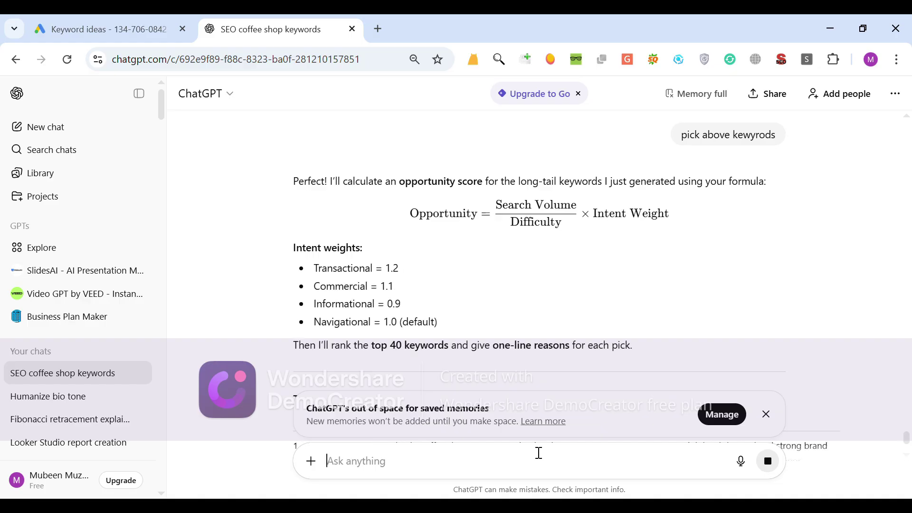
# Step: Examine the top 40 keywords table's intent, opportunity score and reason for each keyword, starting with the two highest-ranked ones
pyautogui.scroll(-1, 538, 304)
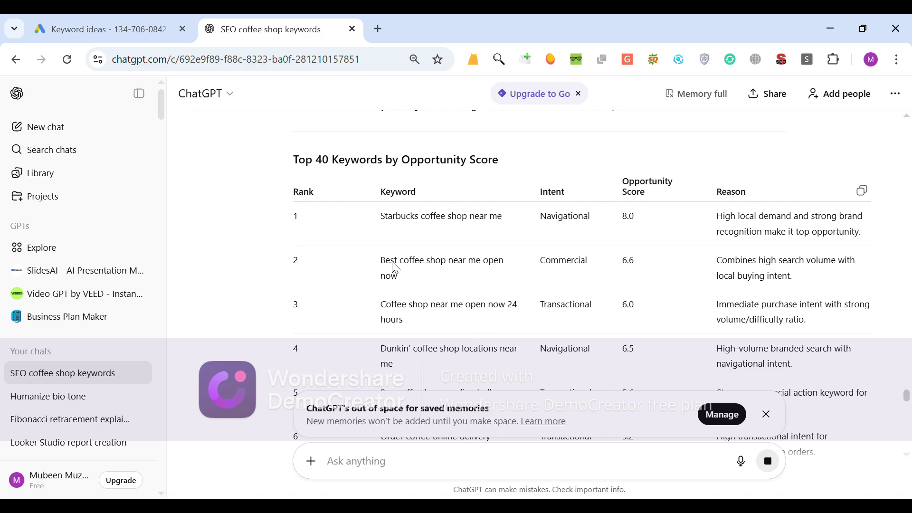
pyautogui.moveTo(372, 229); pyautogui.dragTo(500, 223)
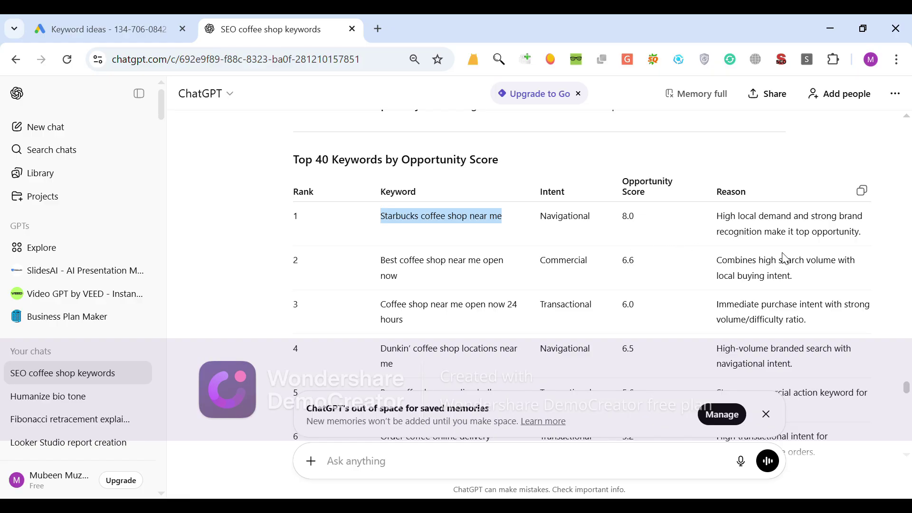
pyautogui.click(475, 221)
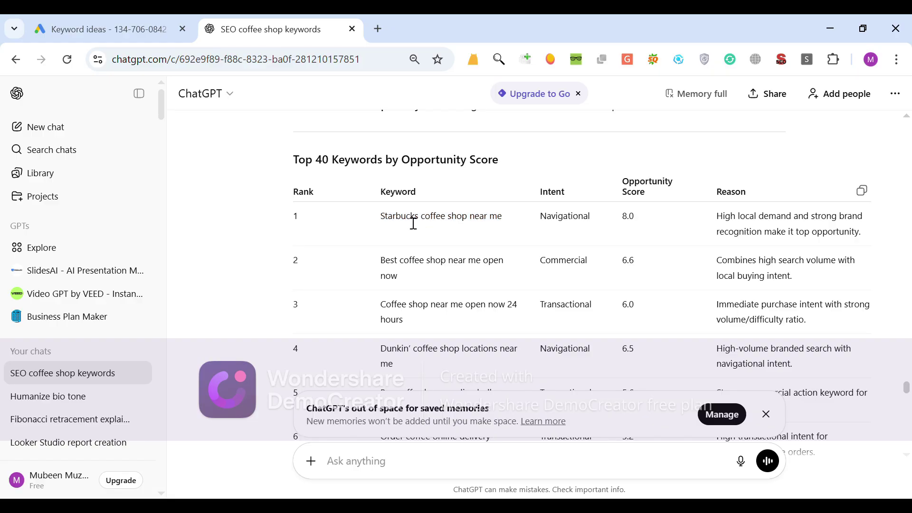
pyautogui.moveTo(383, 221); pyautogui.dragTo(522, 226)
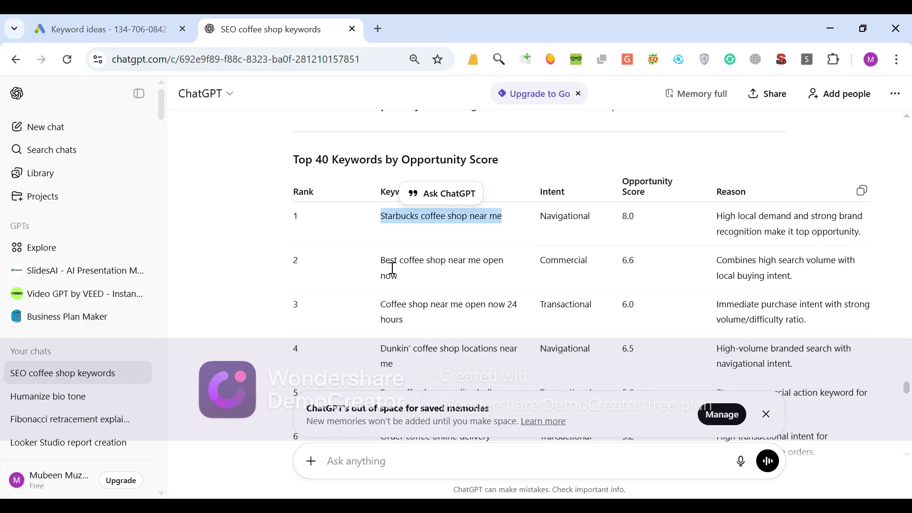
pyautogui.moveTo(381, 264); pyautogui.dragTo(433, 284)
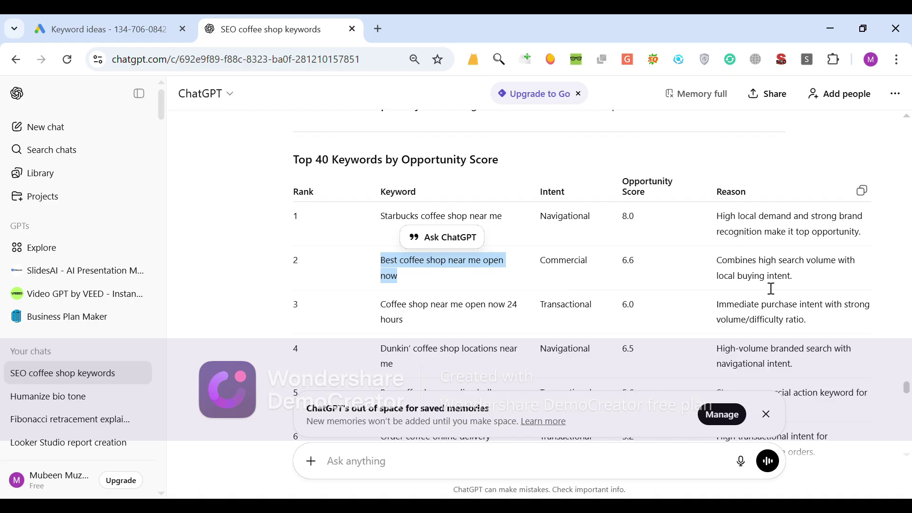
pyautogui.click(444, 261)
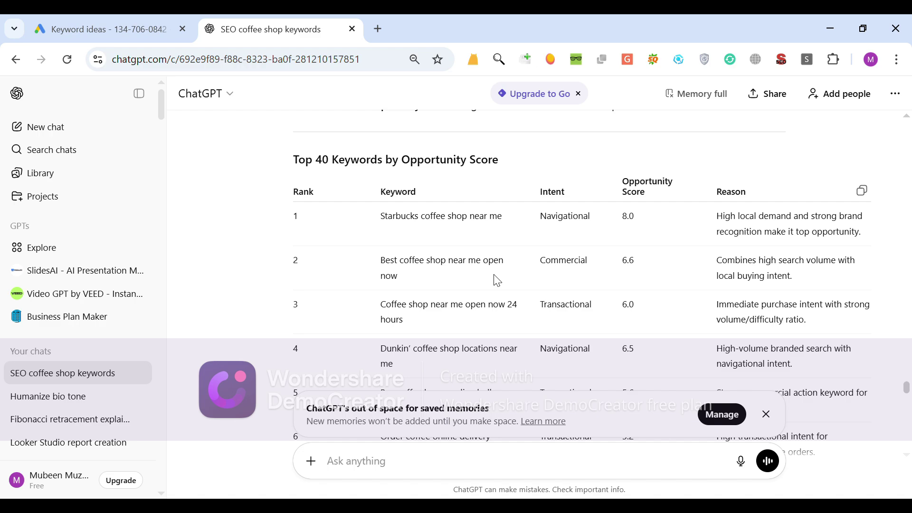
pyautogui.scroll(-8, 498, 280)
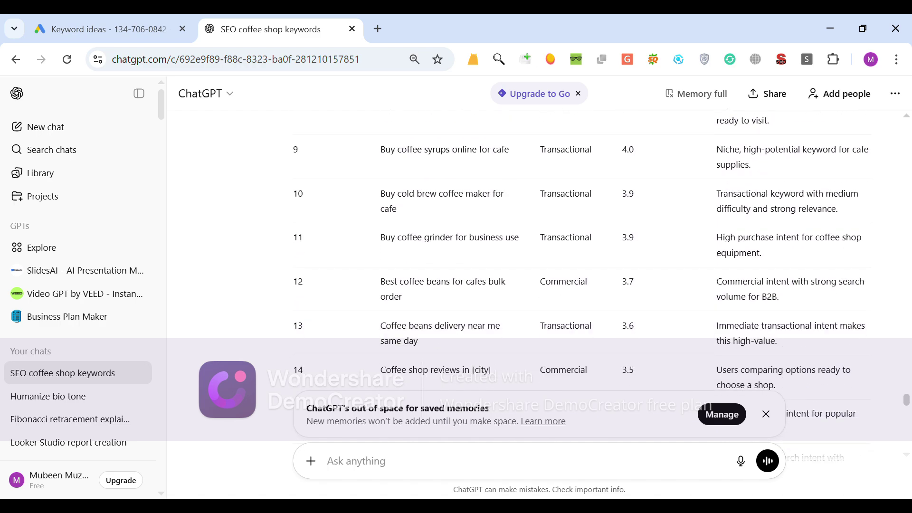
pyautogui.scroll(-4, 498, 280)
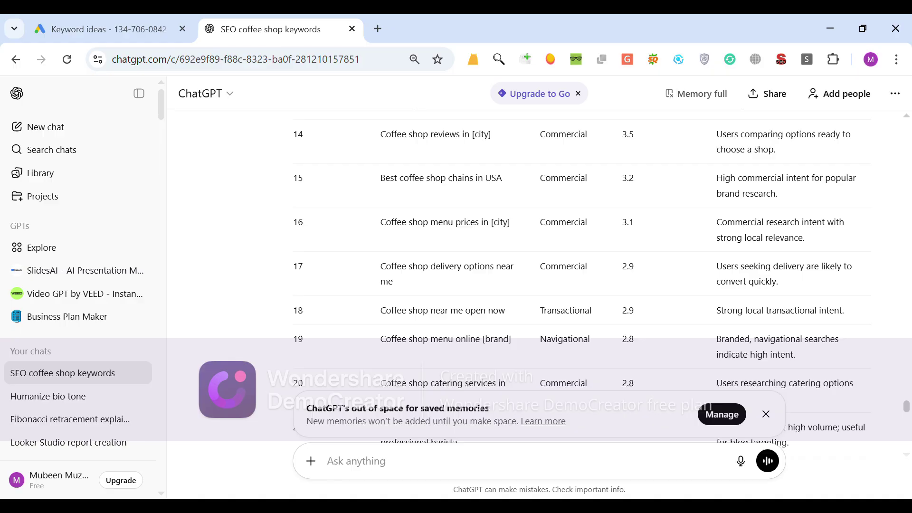
pyautogui.scroll(-4, 497, 280)
pyautogui.scroll(7, 497, 281)
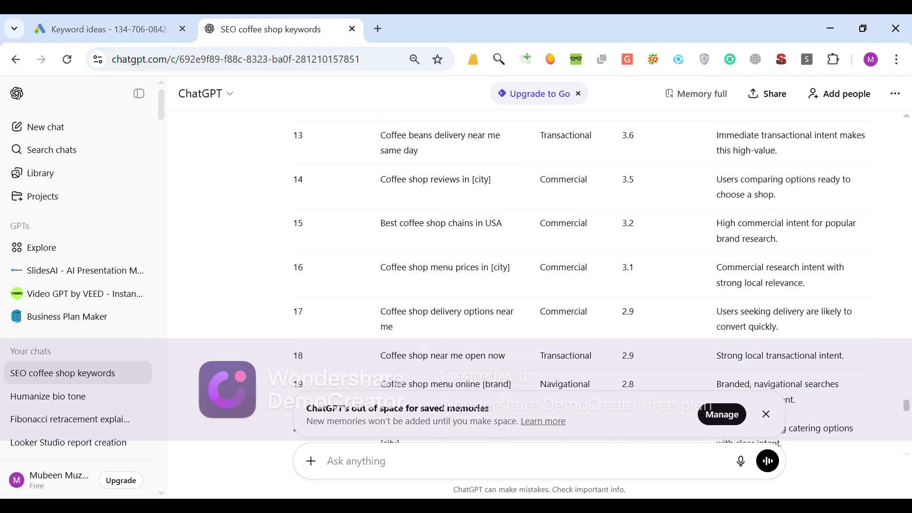